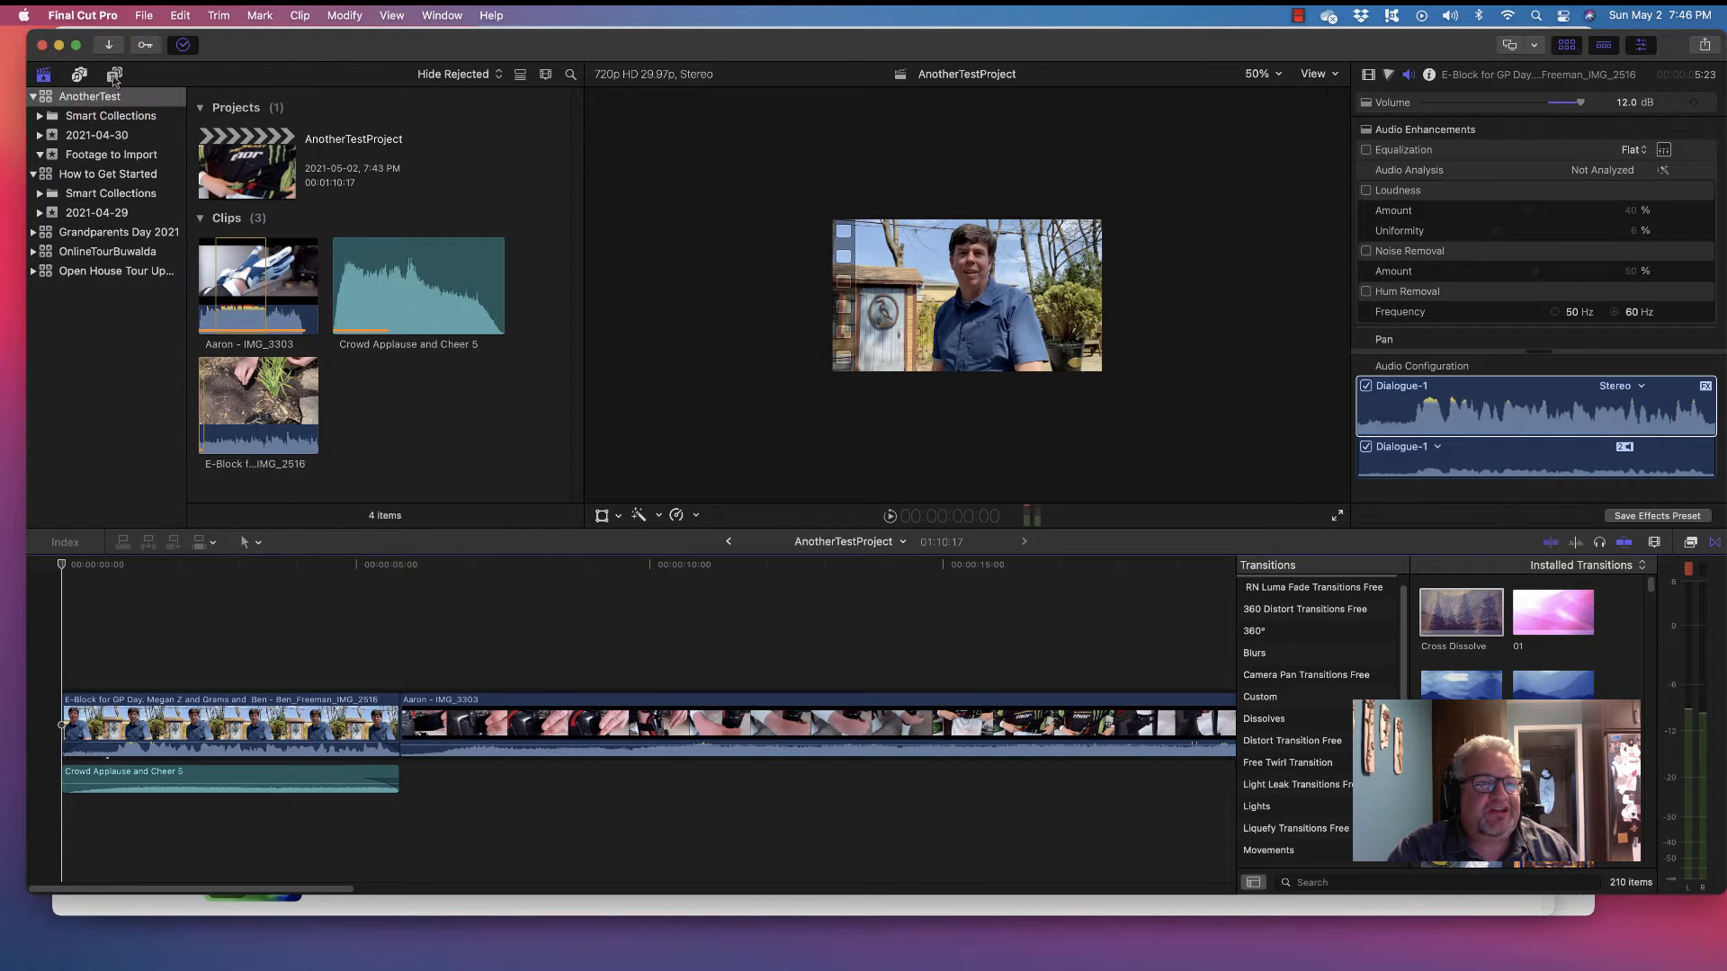
Show the installed titles library from the Titles and Generators sidebar
click(114, 75)
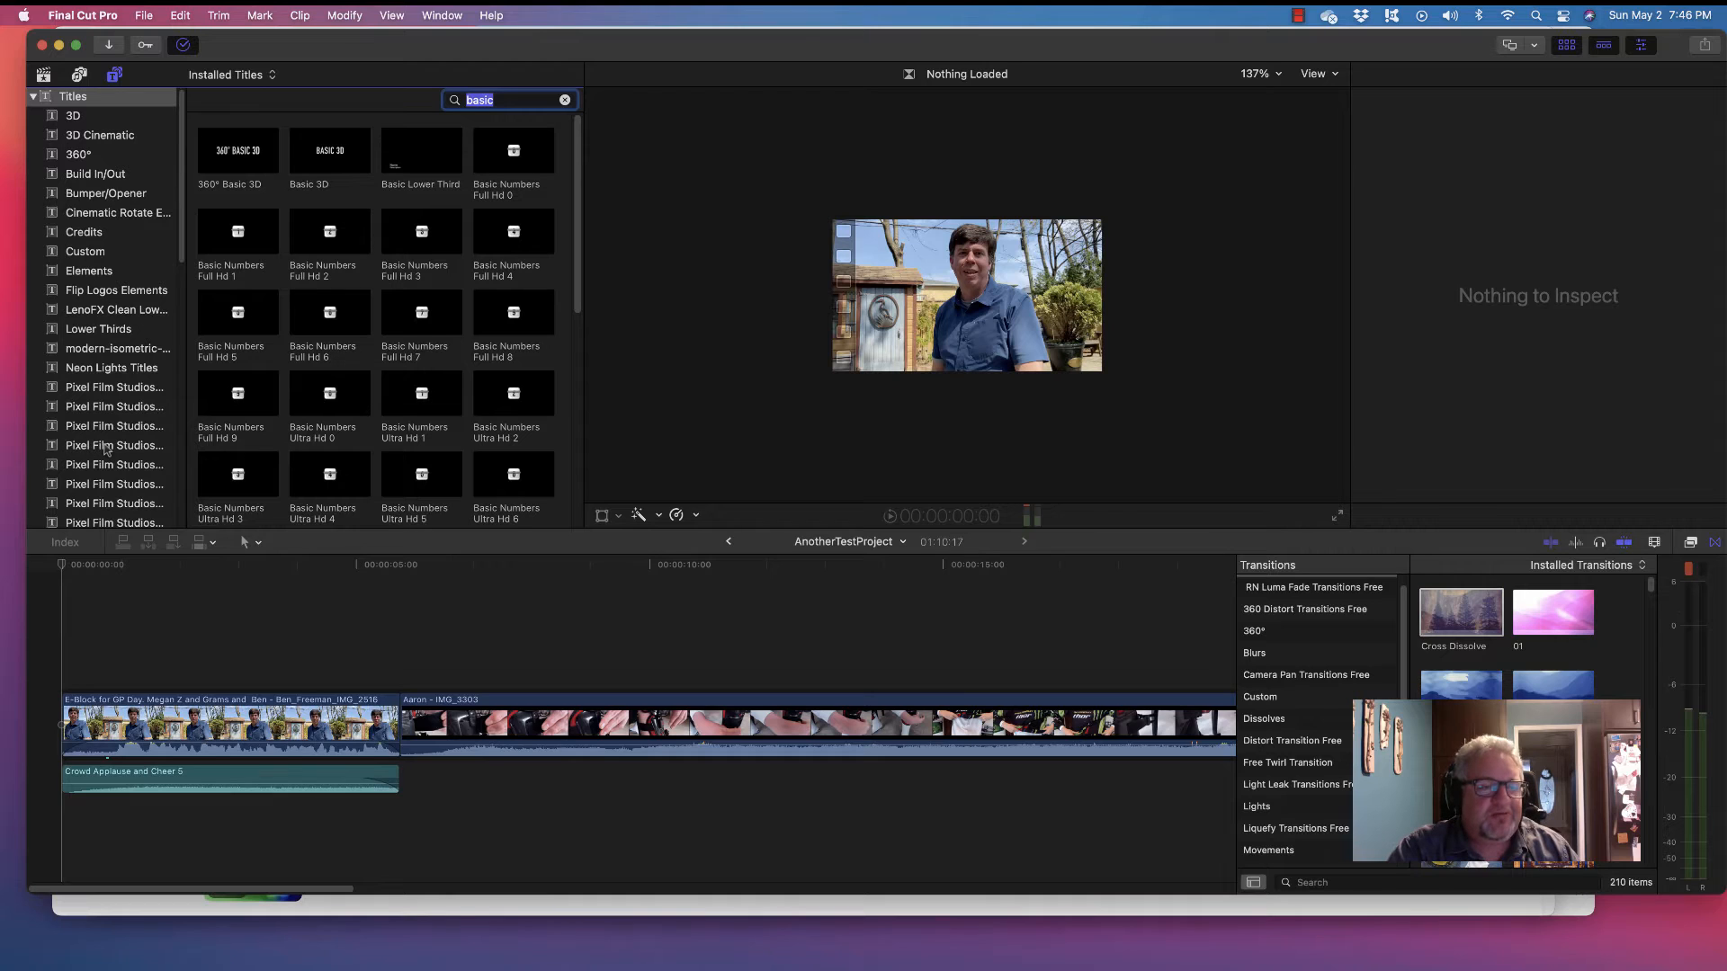
click(33, 96)
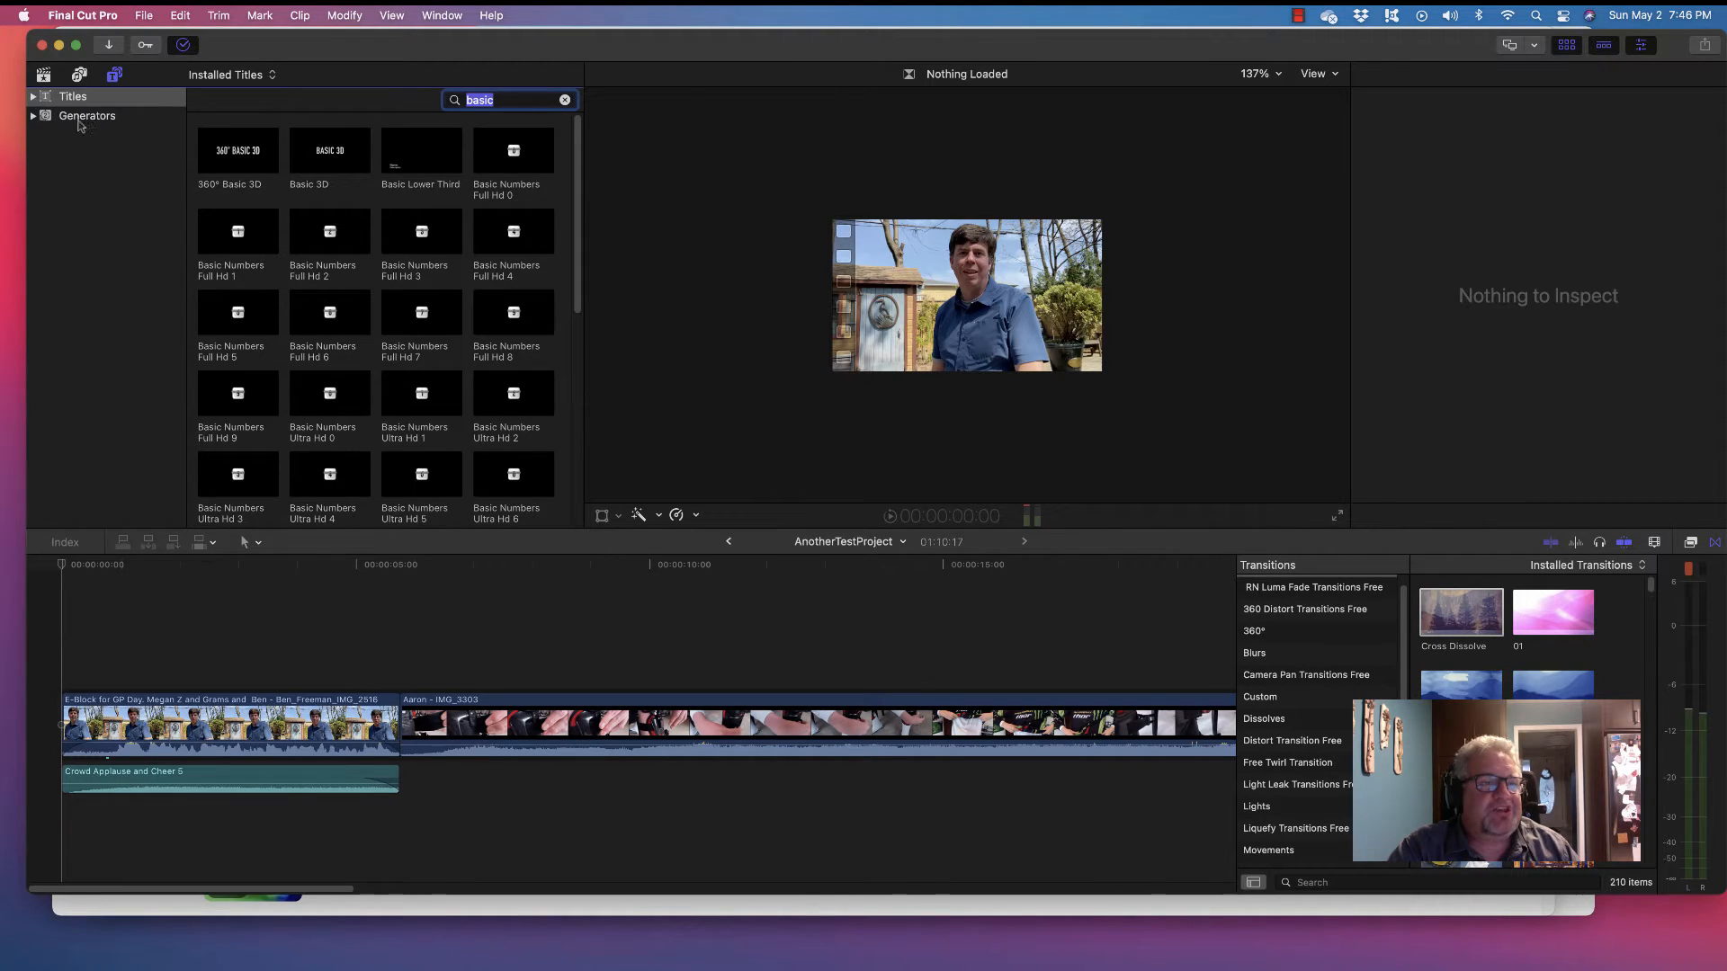
click(33, 96)
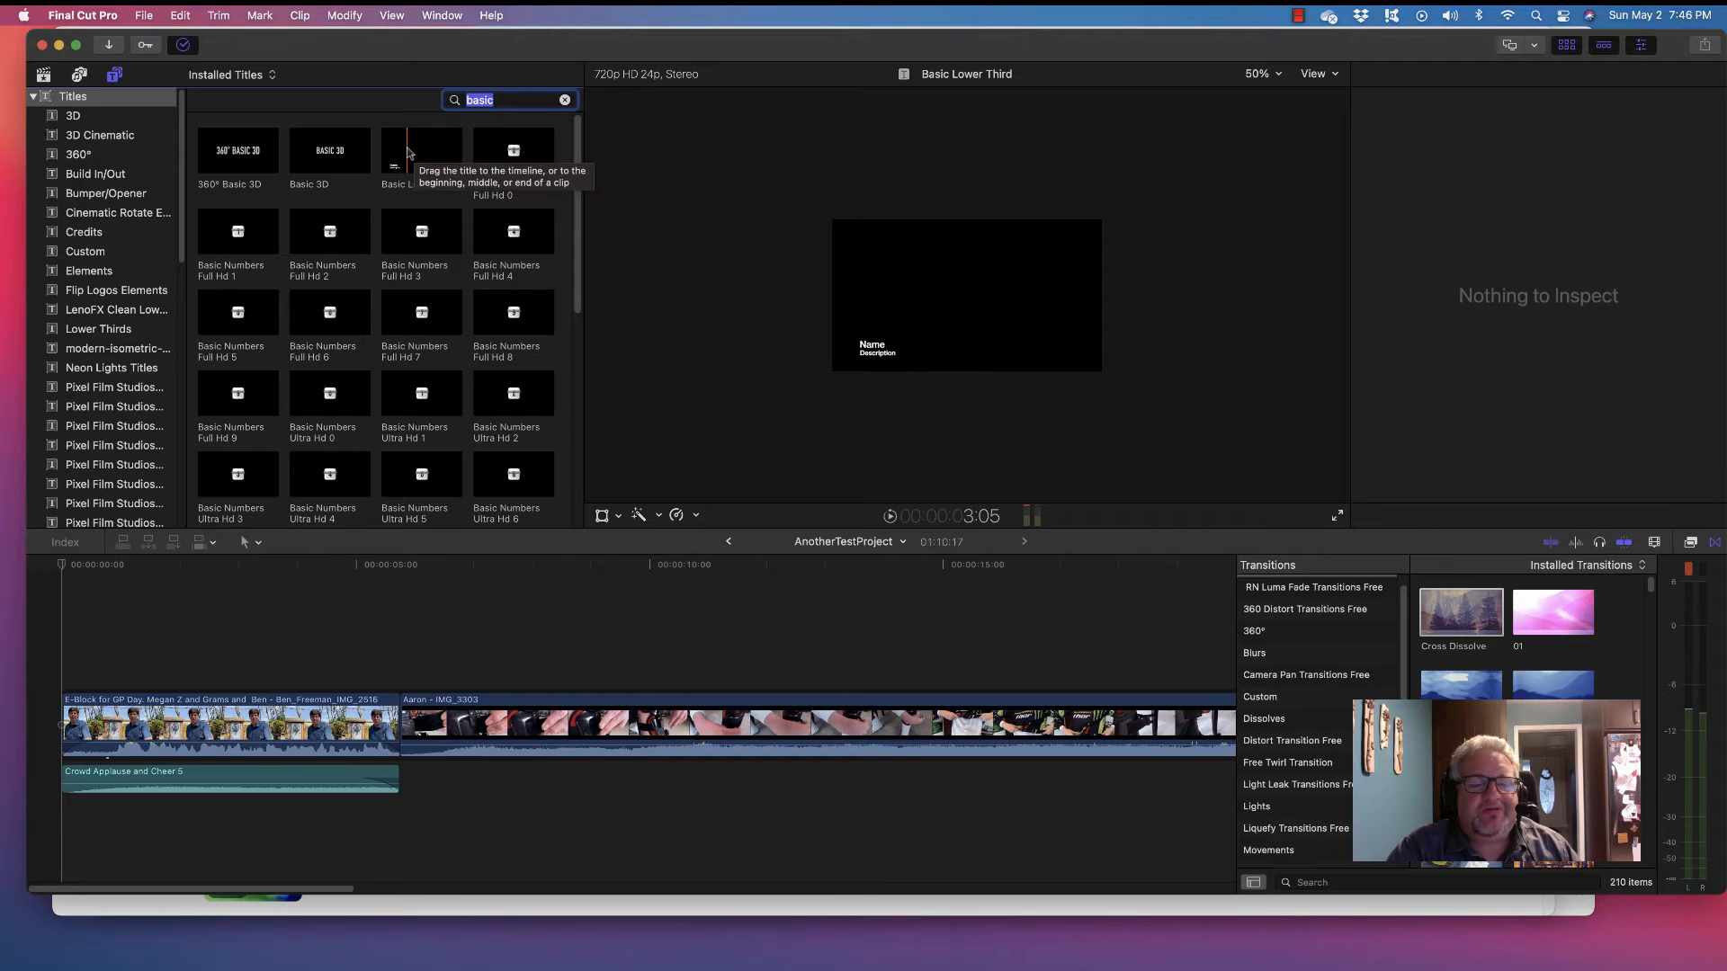
Connect a trimmed Basic Title above the E-Block clip and insert another Basic Title at the start
scroll(436, 288, down, 5)
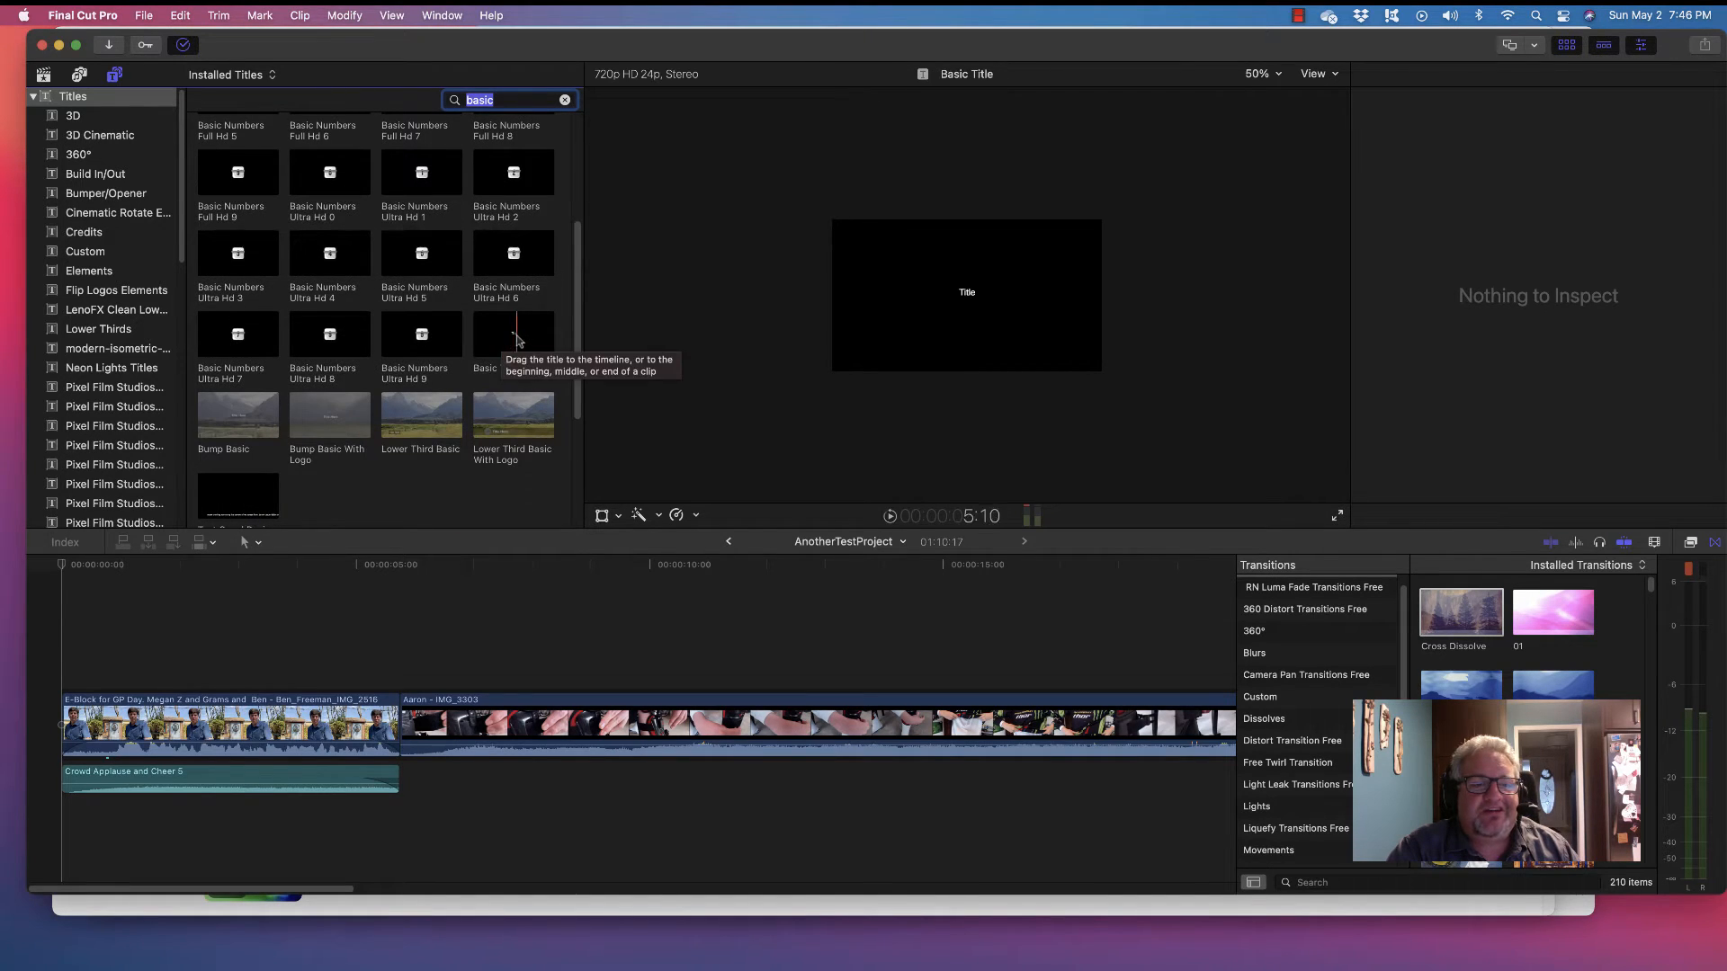
drag(517, 339, 59, 680)
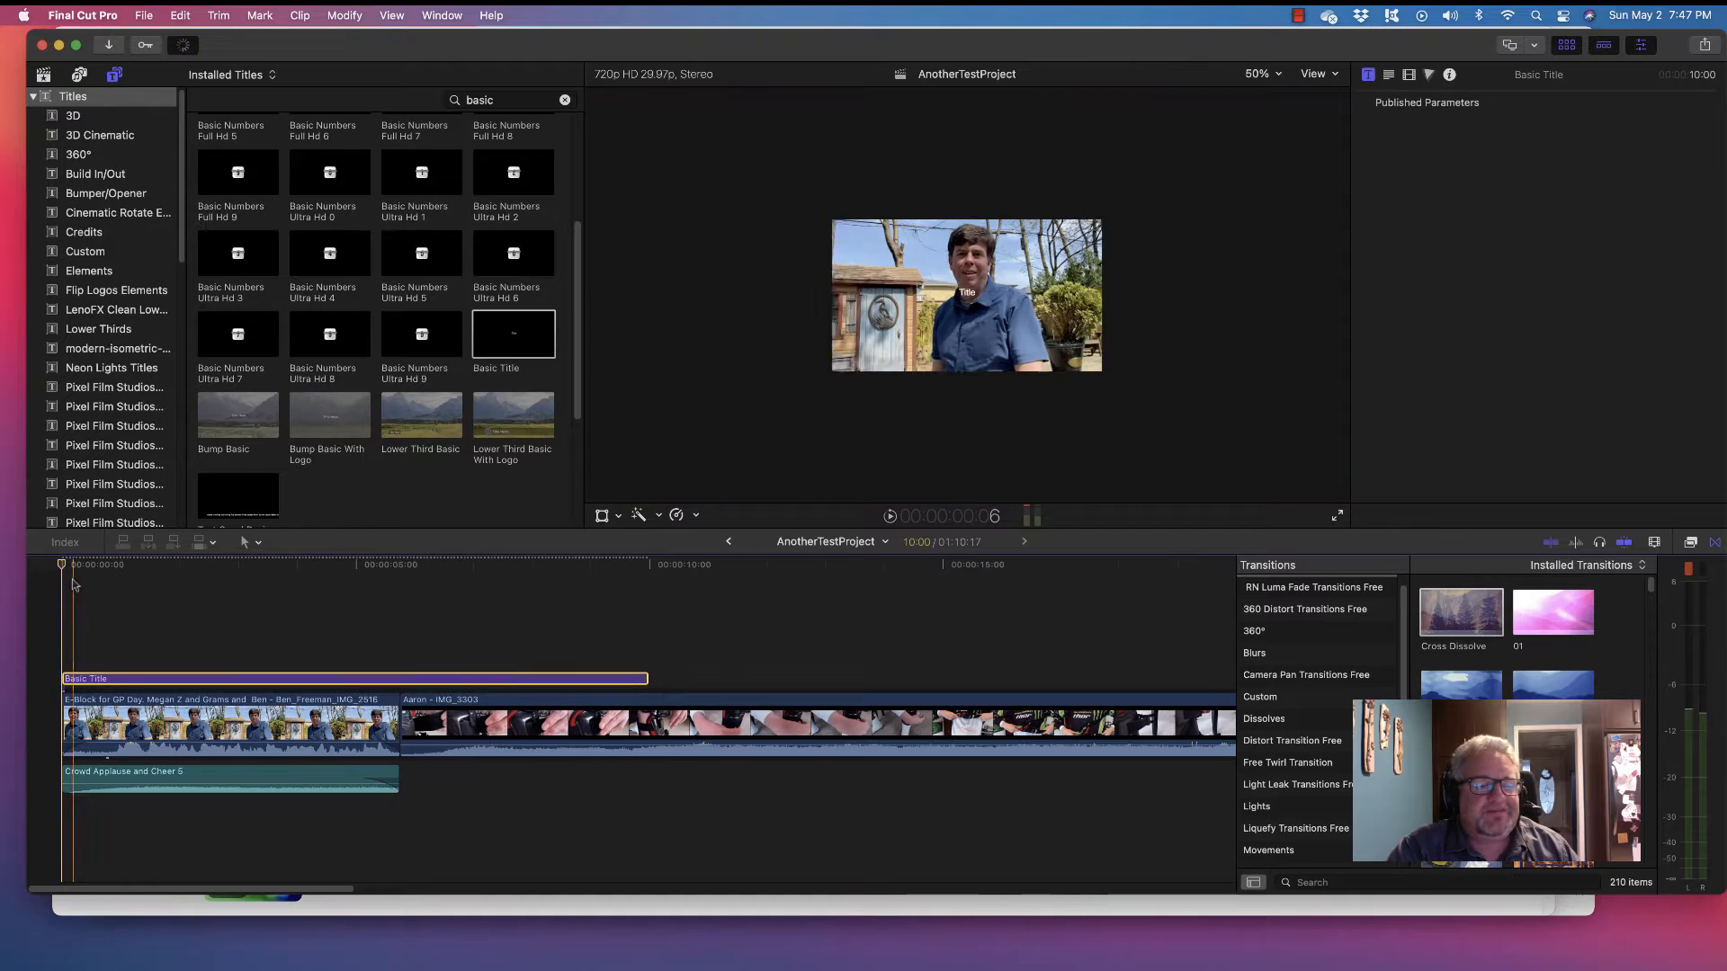
drag(62, 565, 492, 560)
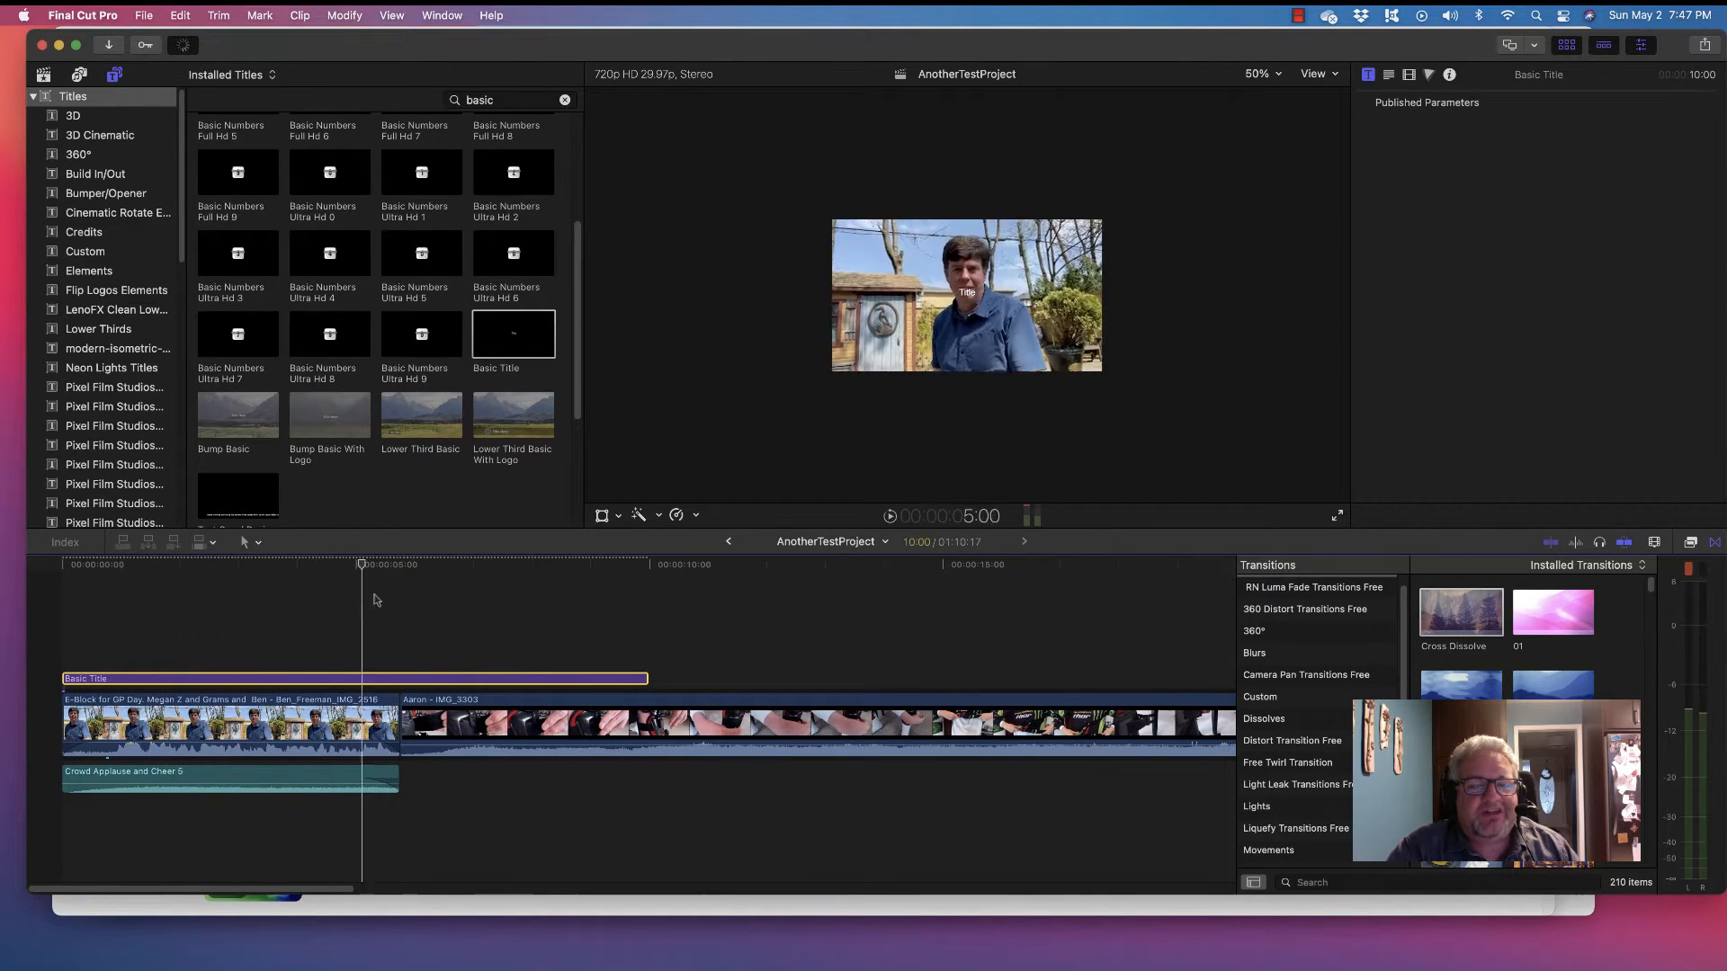
drag(647, 680, 396, 681)
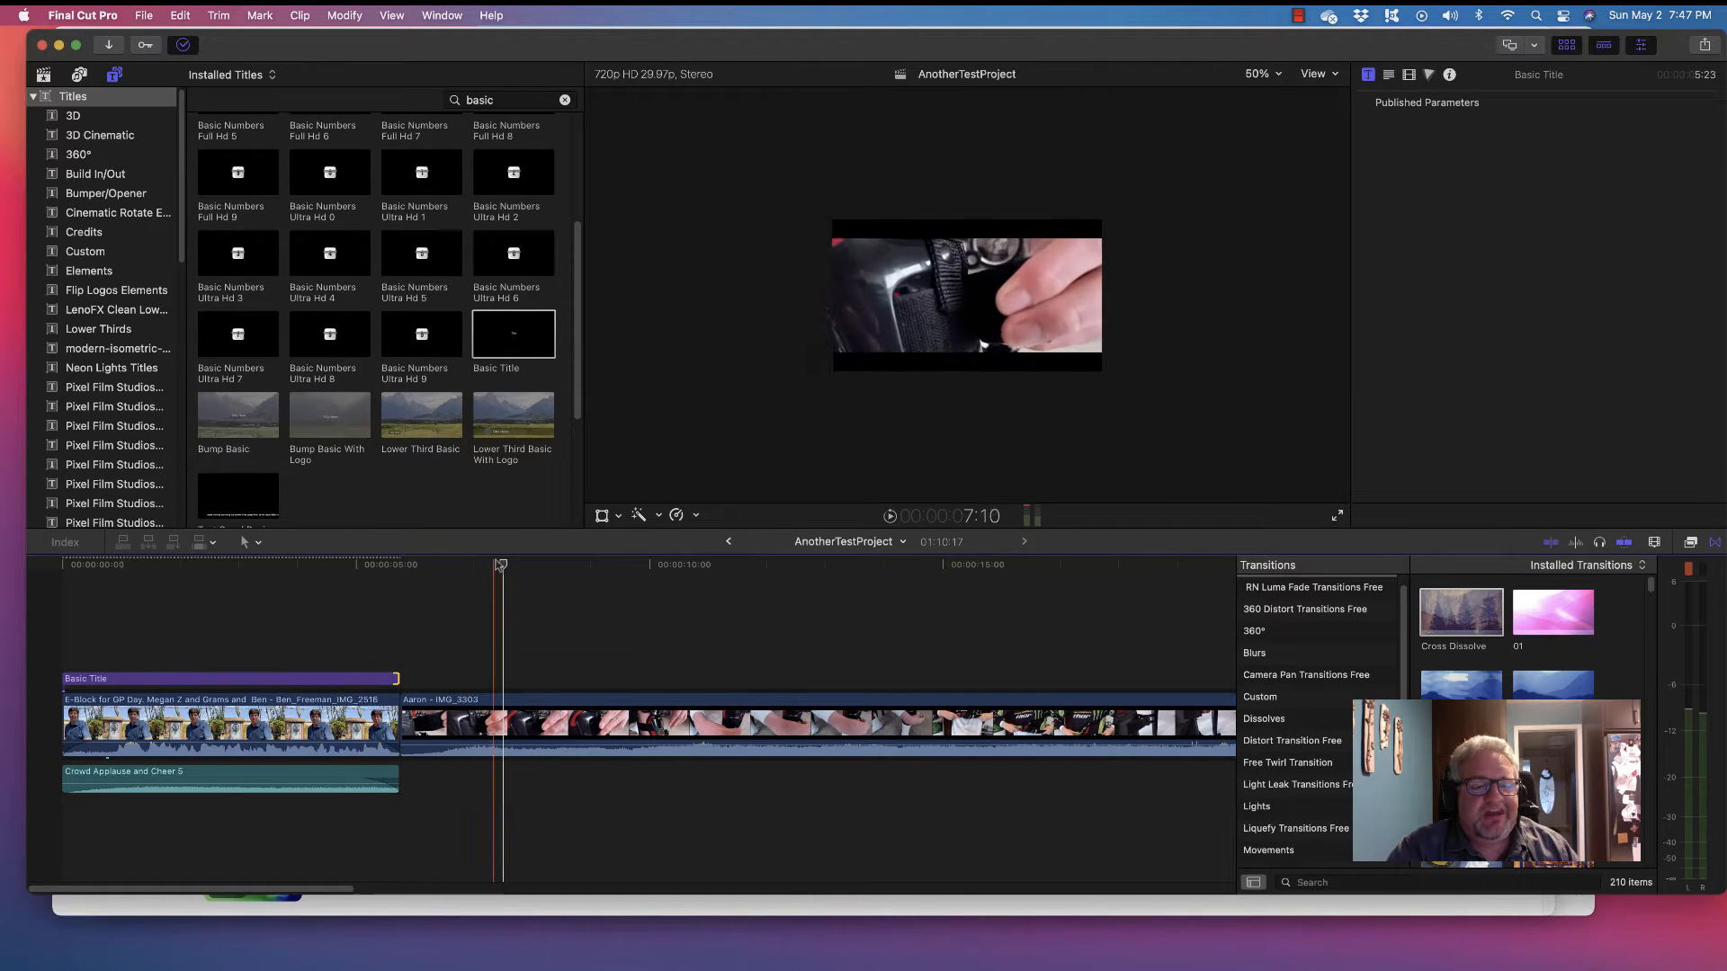
drag(503, 565, 36, 617)
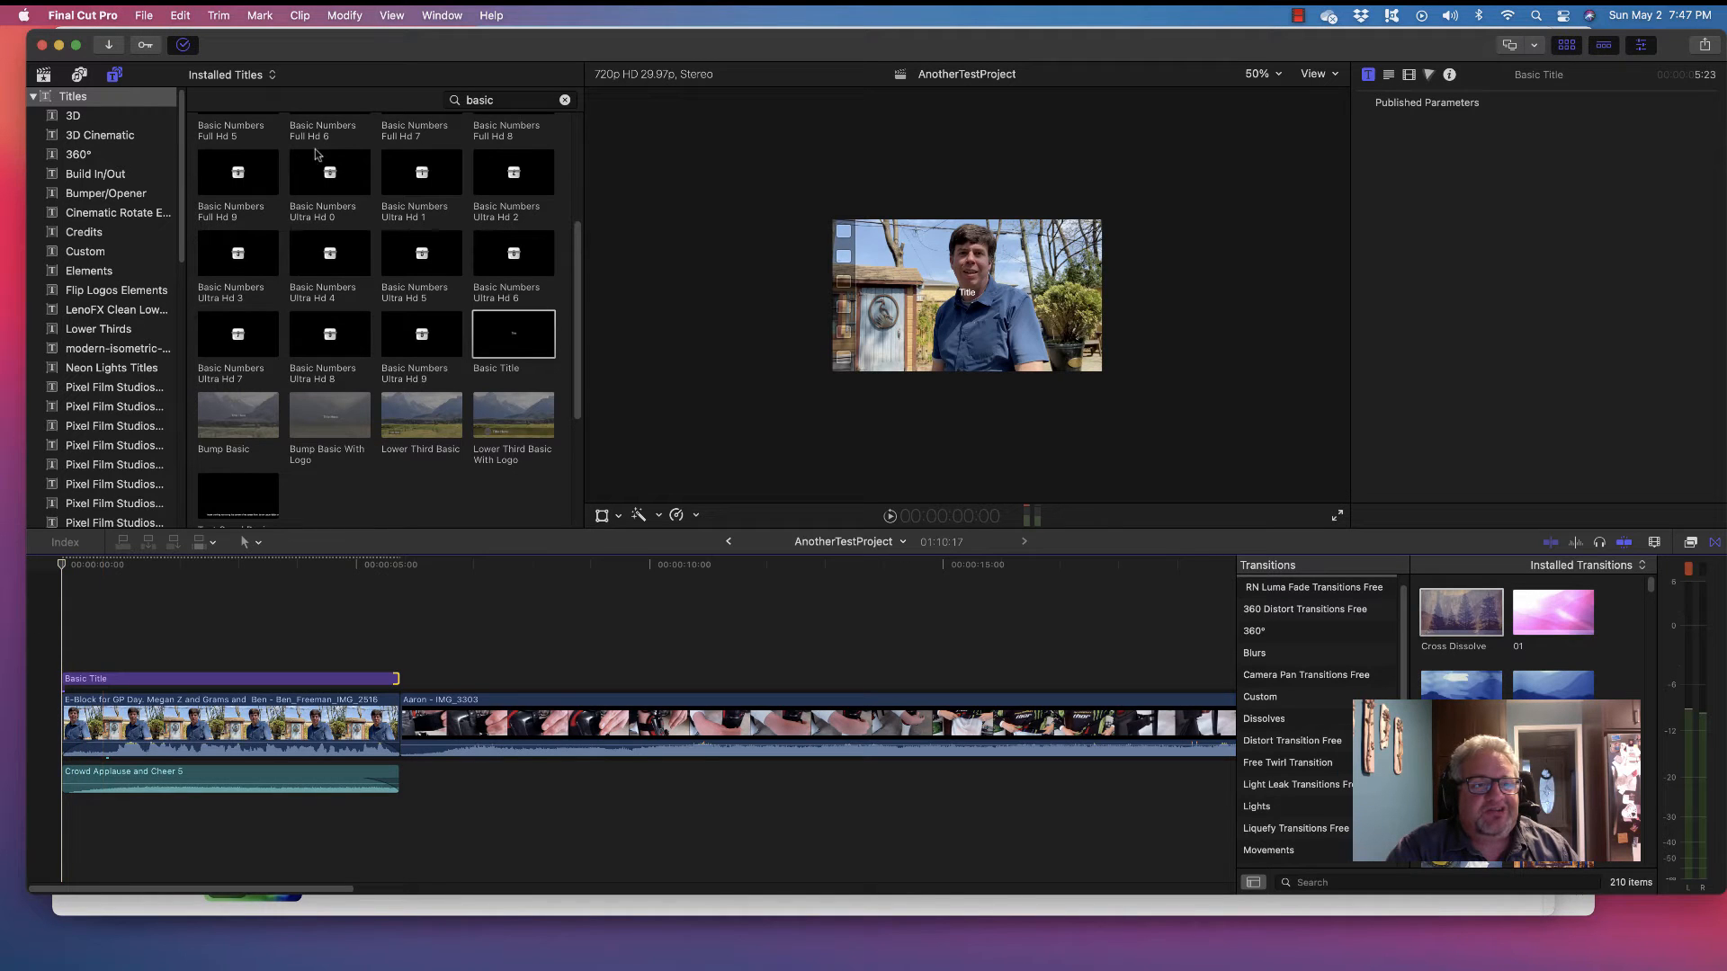
drag(522, 326, 528, 706)
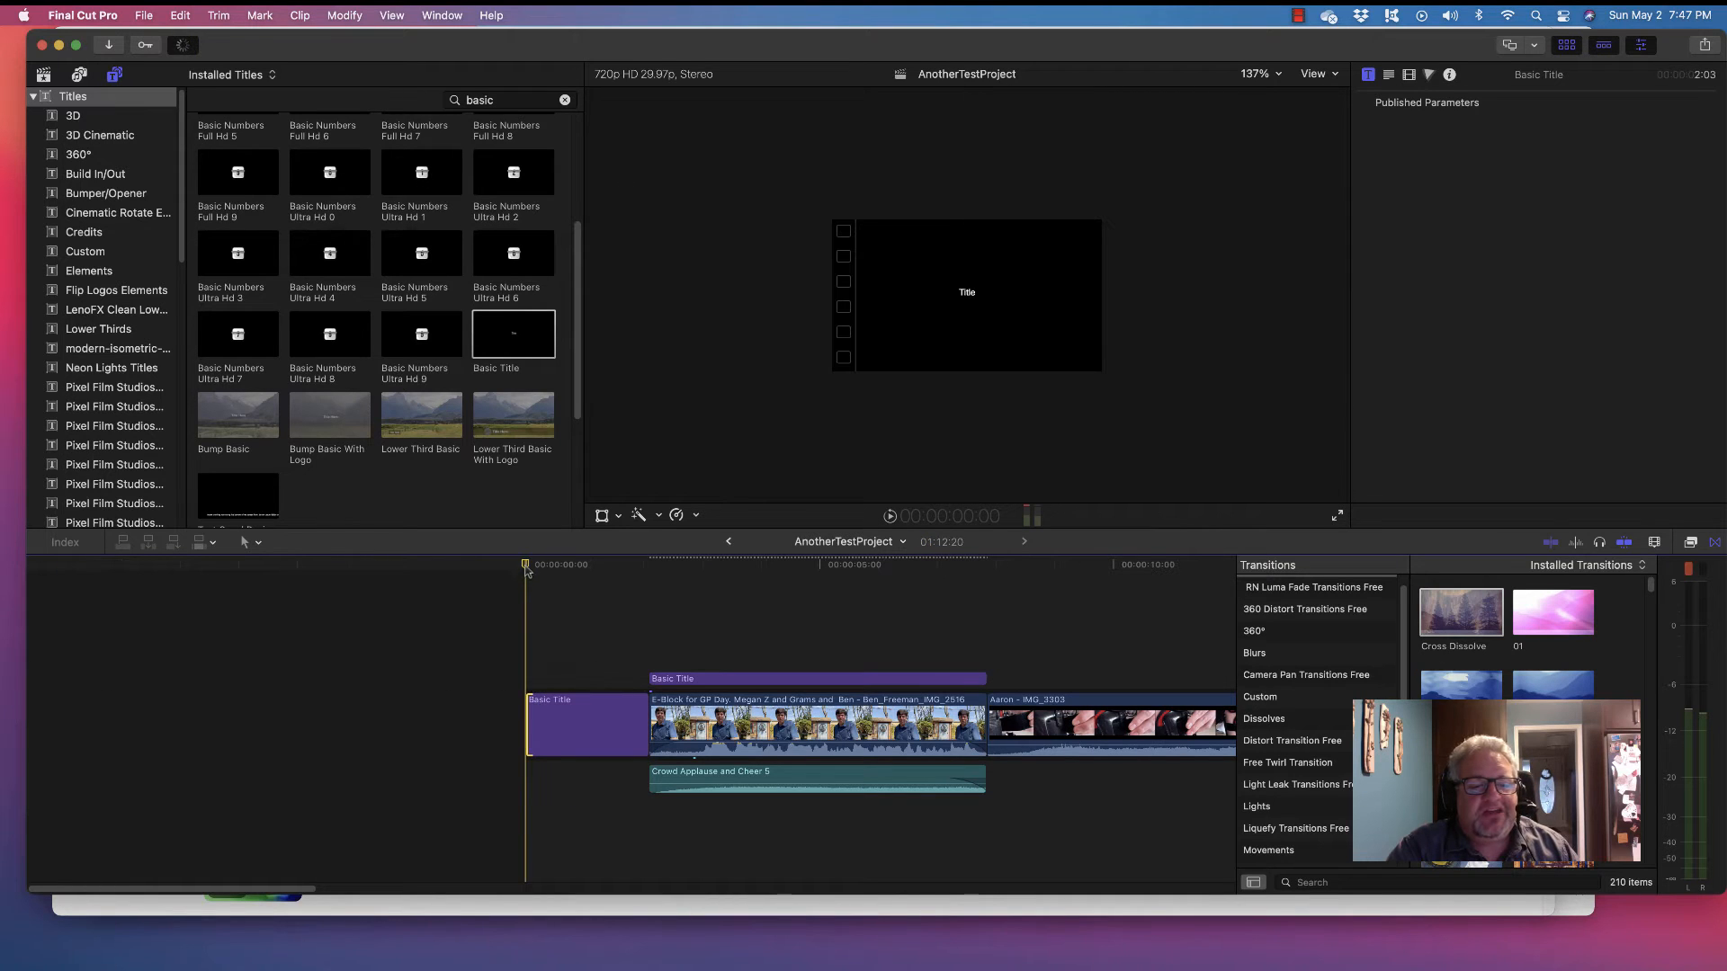
Play the opening, then select the opening Basic Title and bring up its Text inspector settings
key(space)
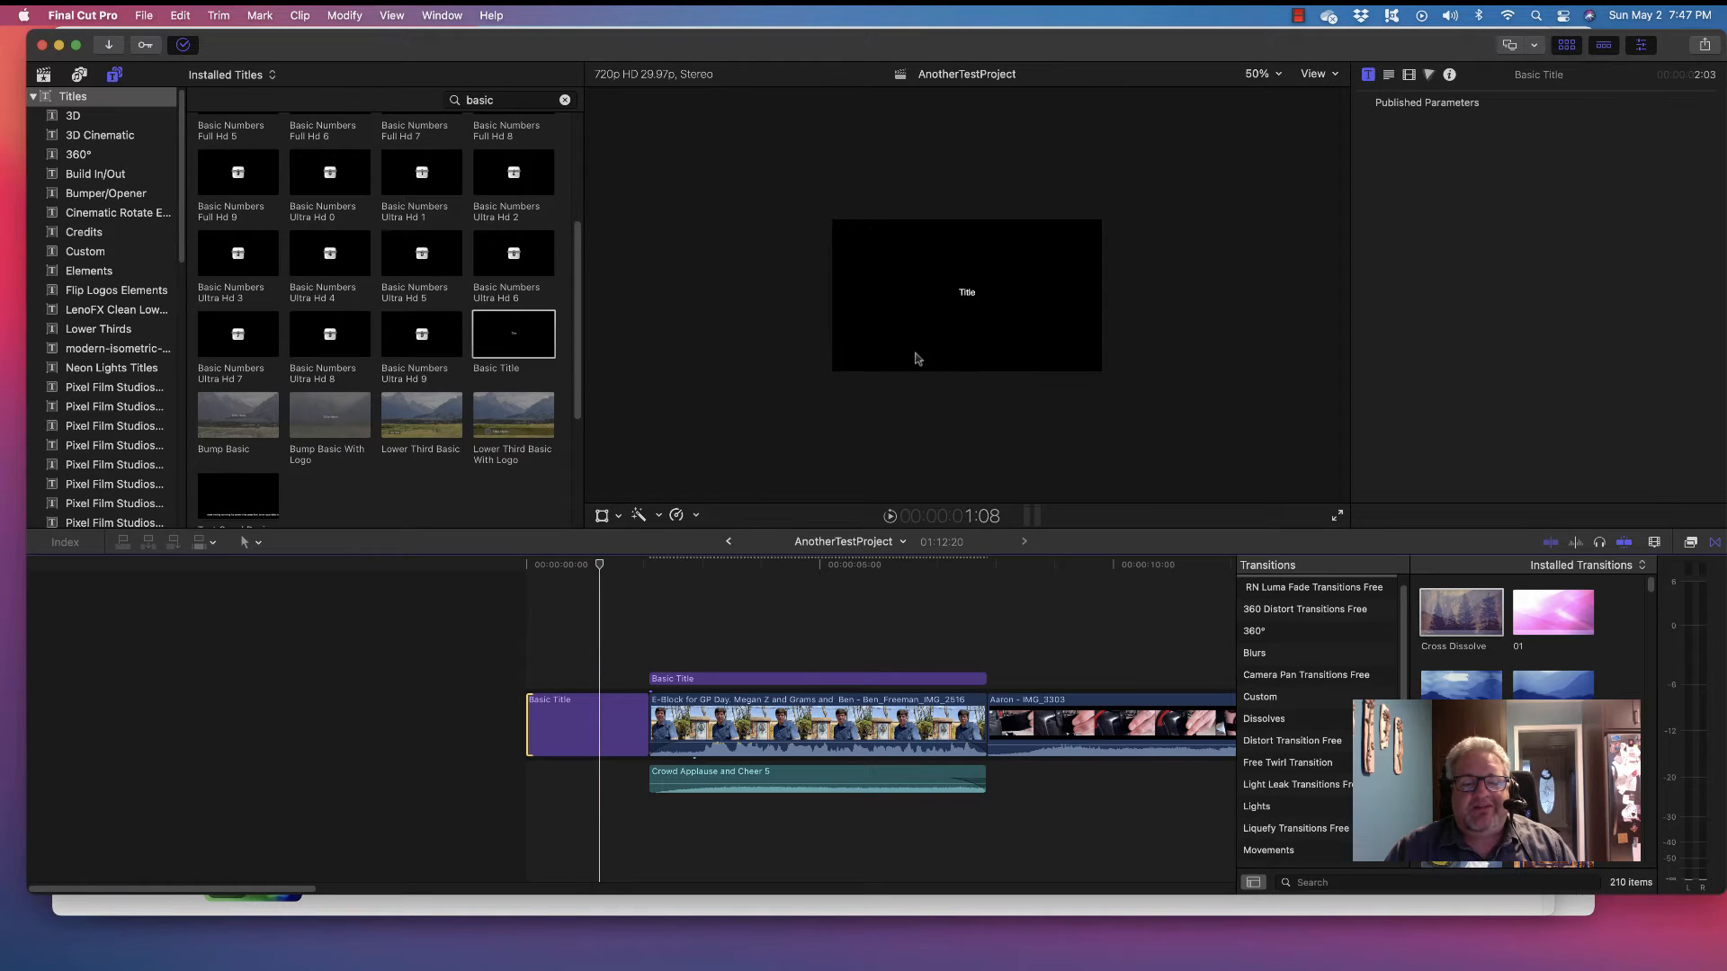
key(space)
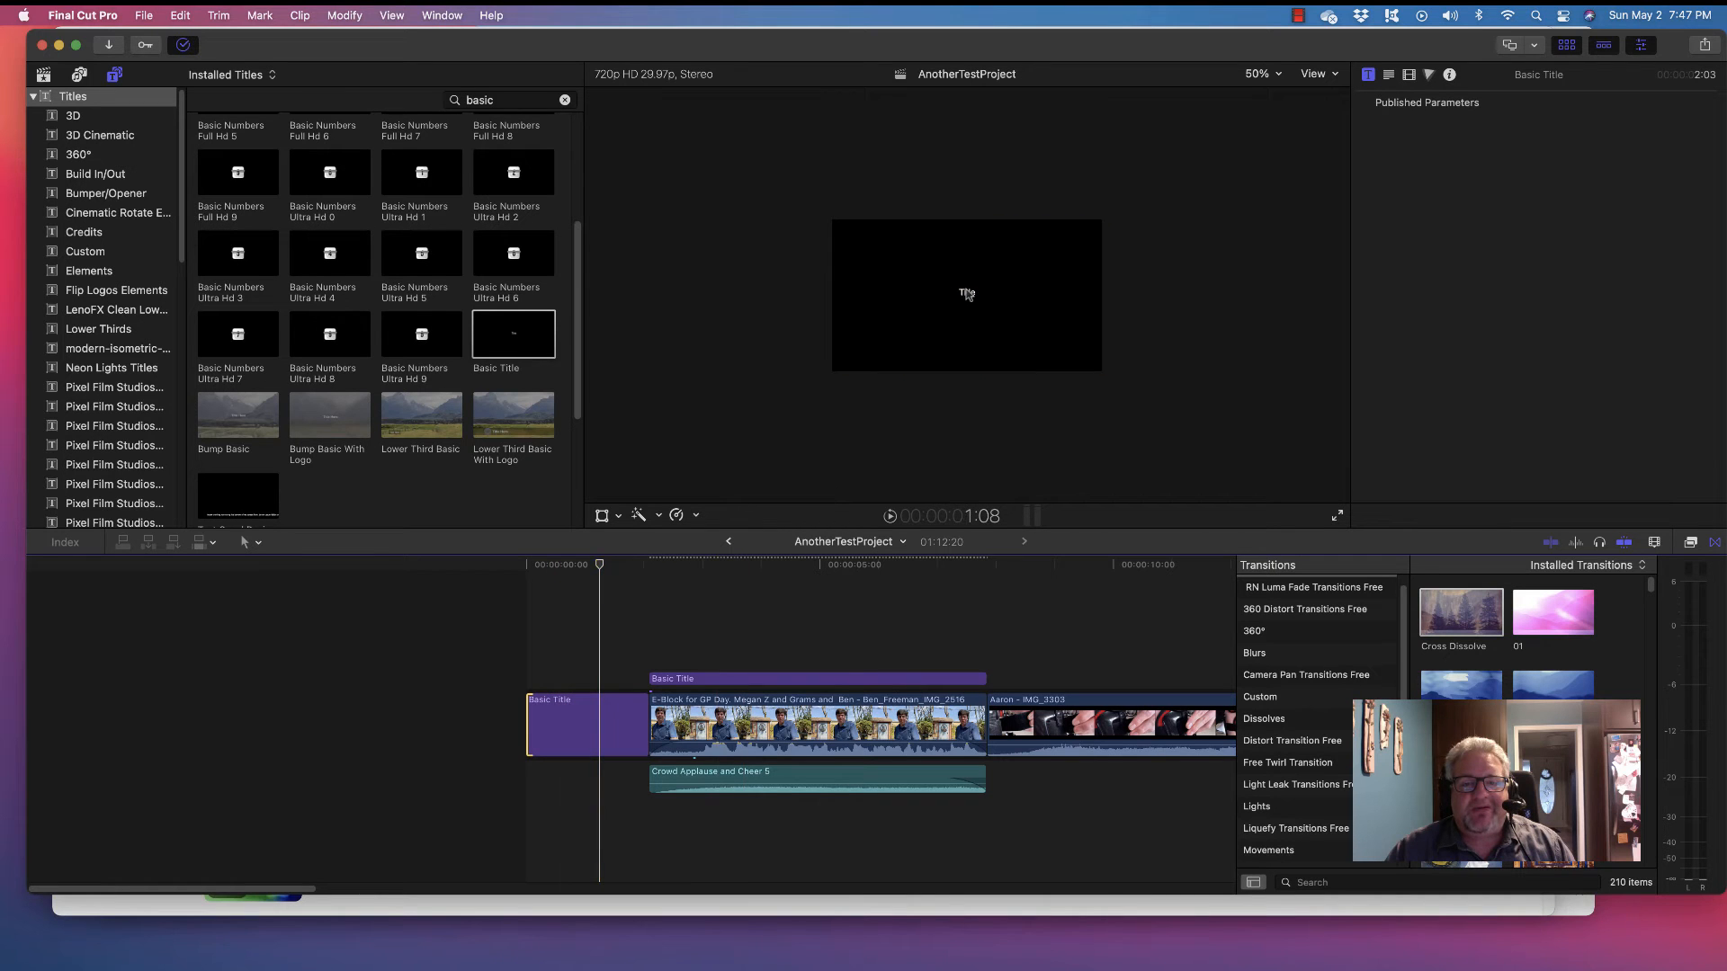
click(600, 703)
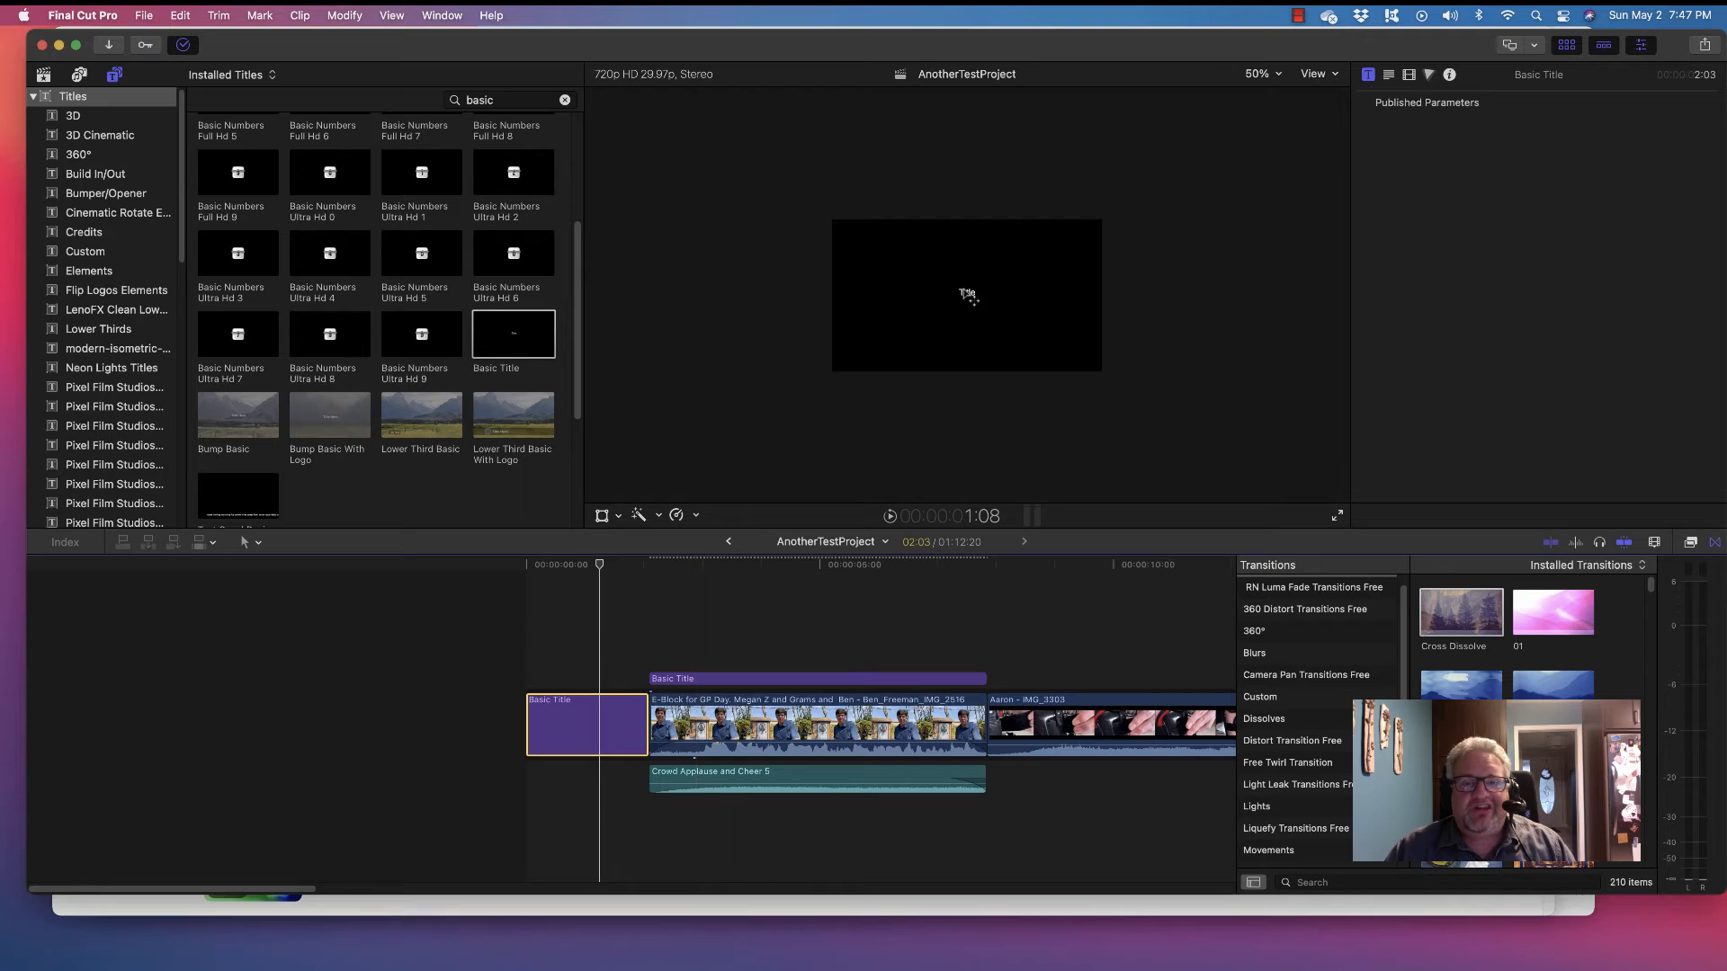
click(968, 295)
double_click(968, 295)
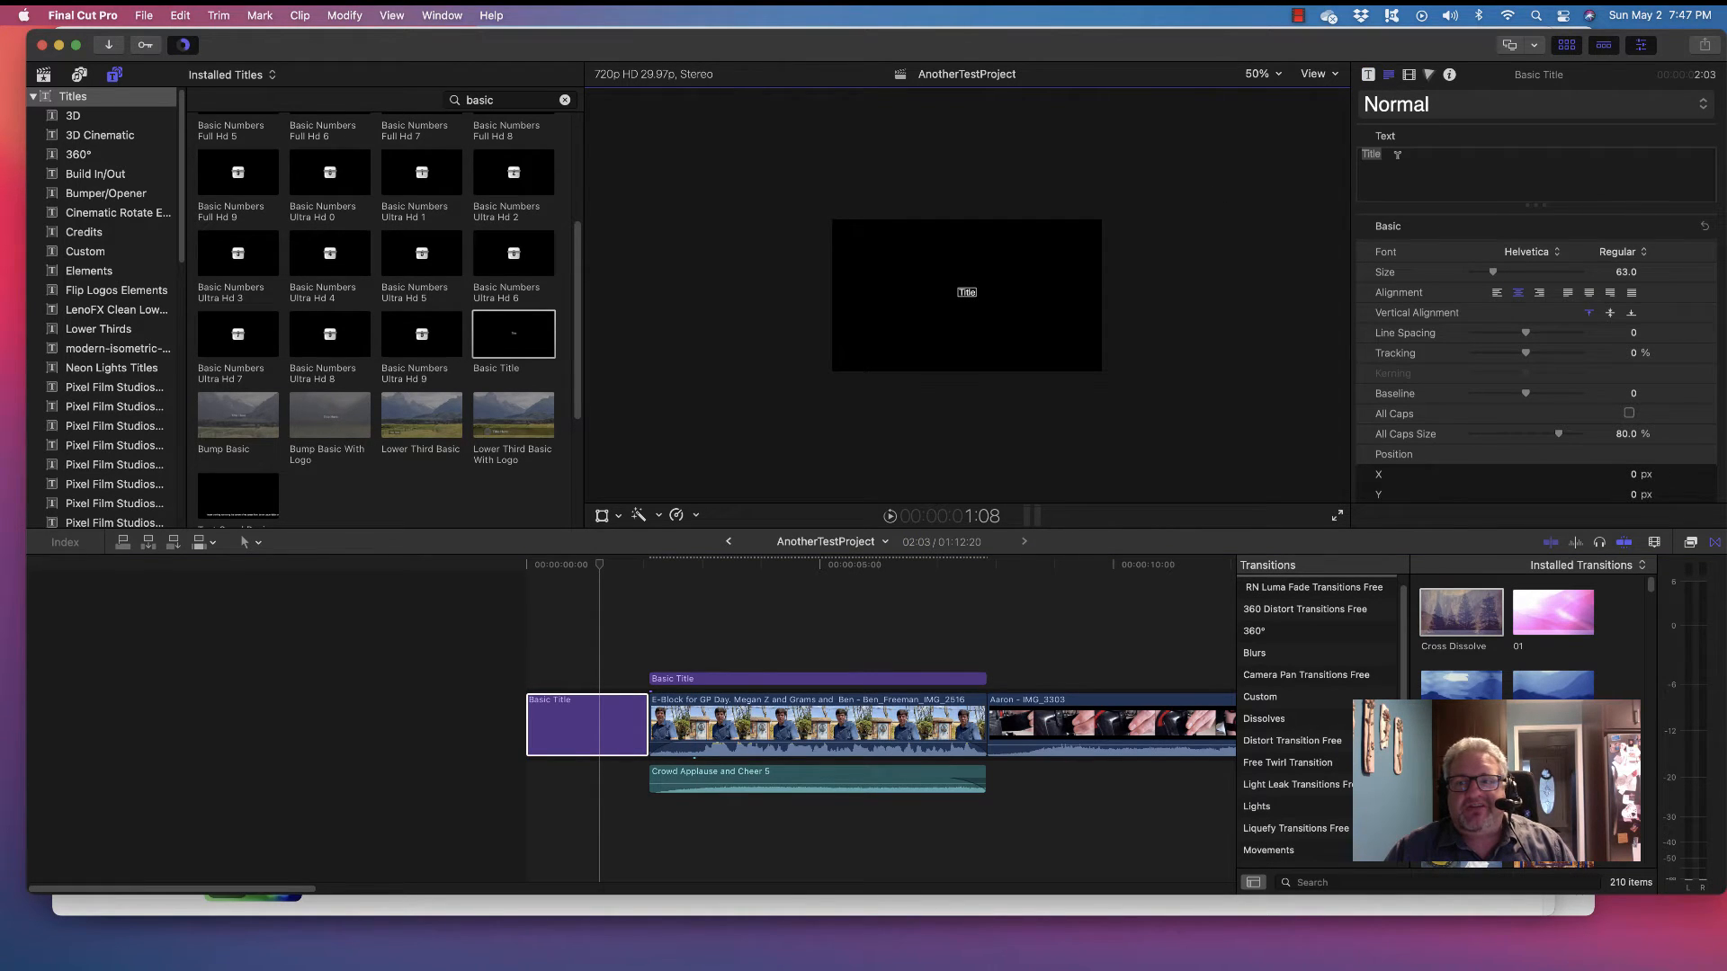
Replace the placeholder 'Title' text with 'This Is My Epic Video' and park the playhead to view it
drag(1398, 155, 1288, 147)
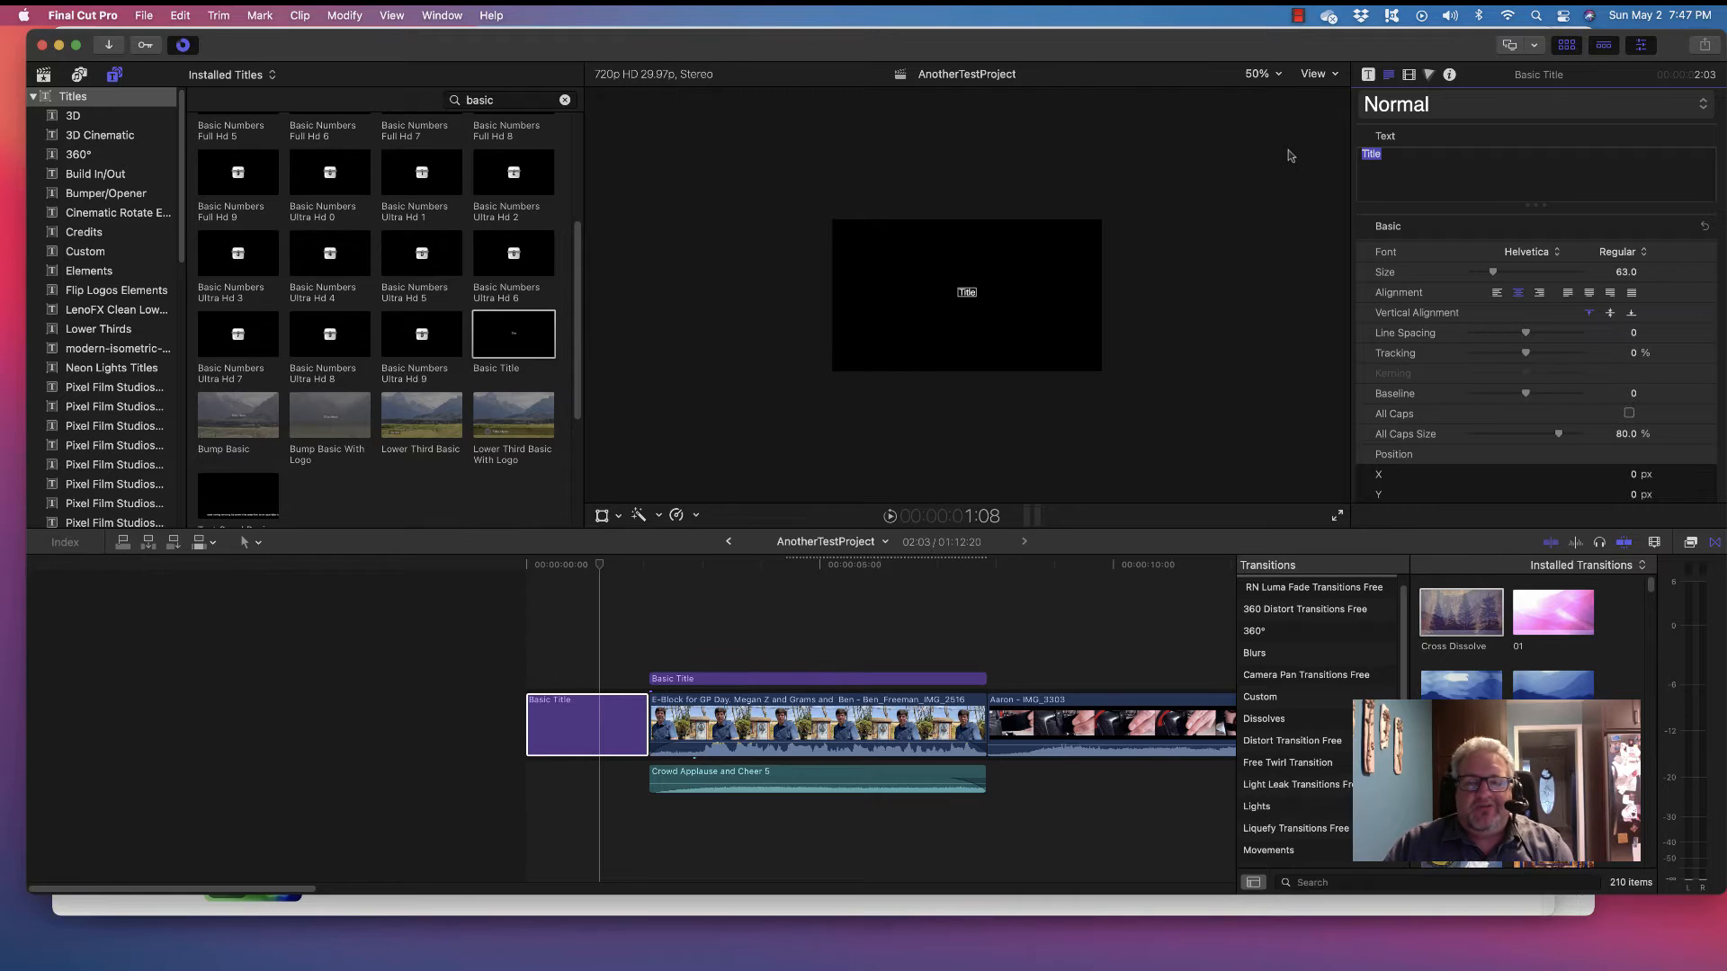
text(This my e)
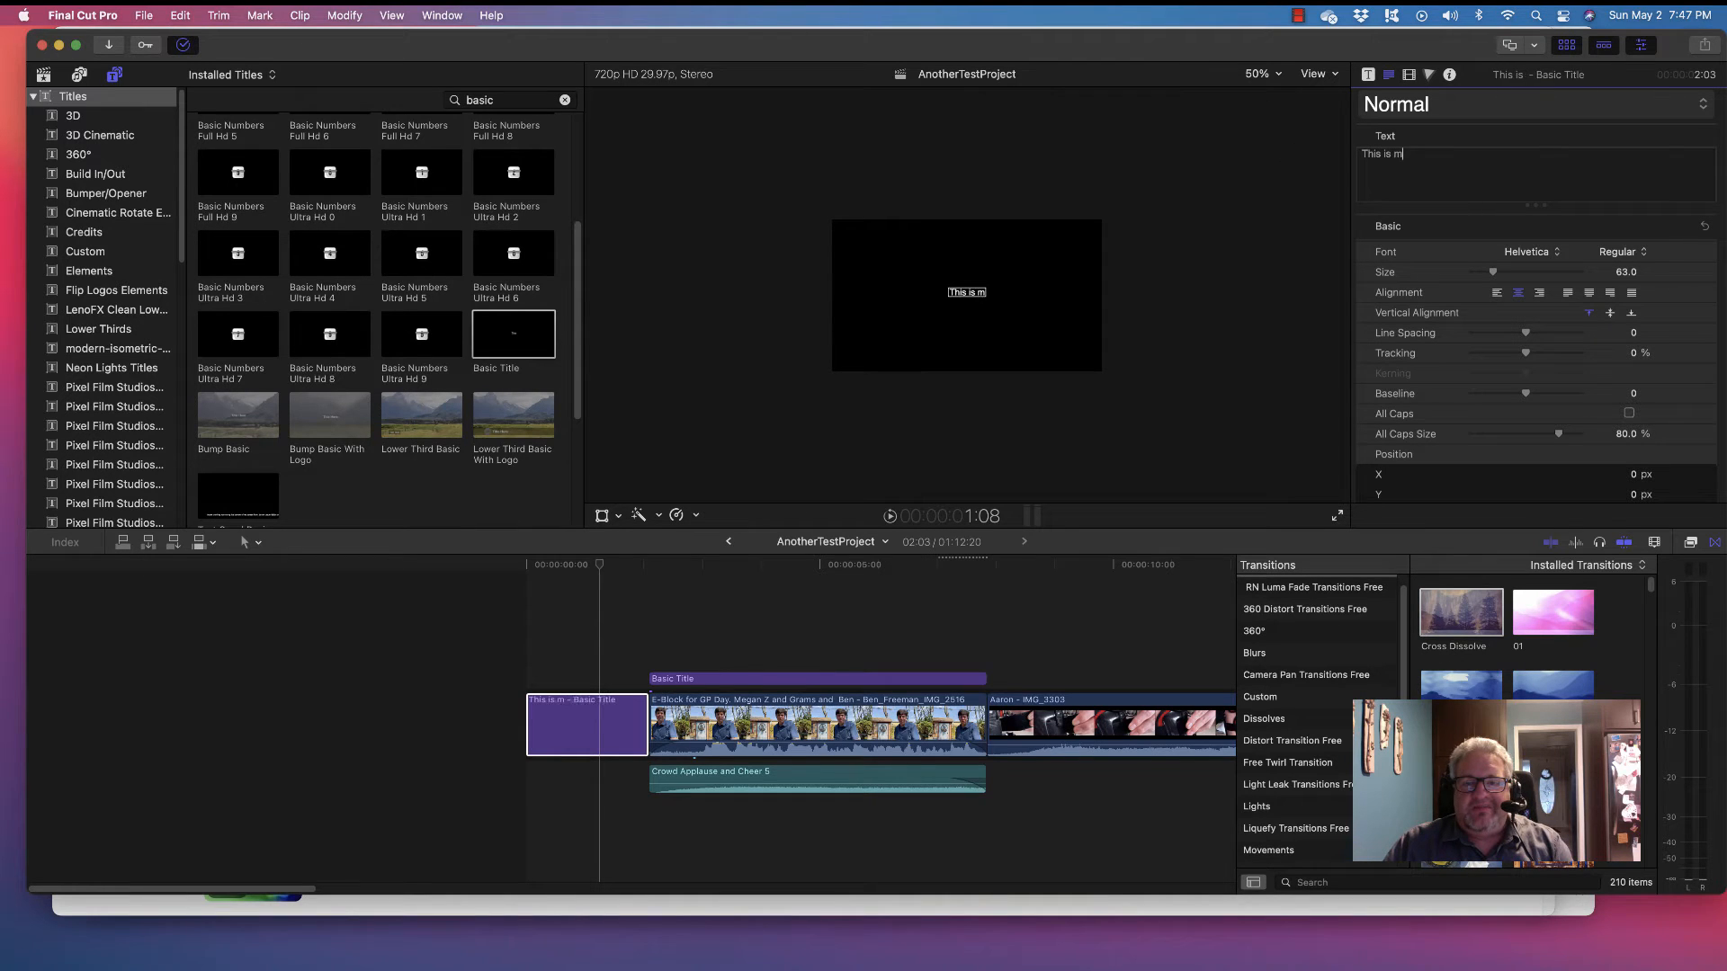
text(opic)
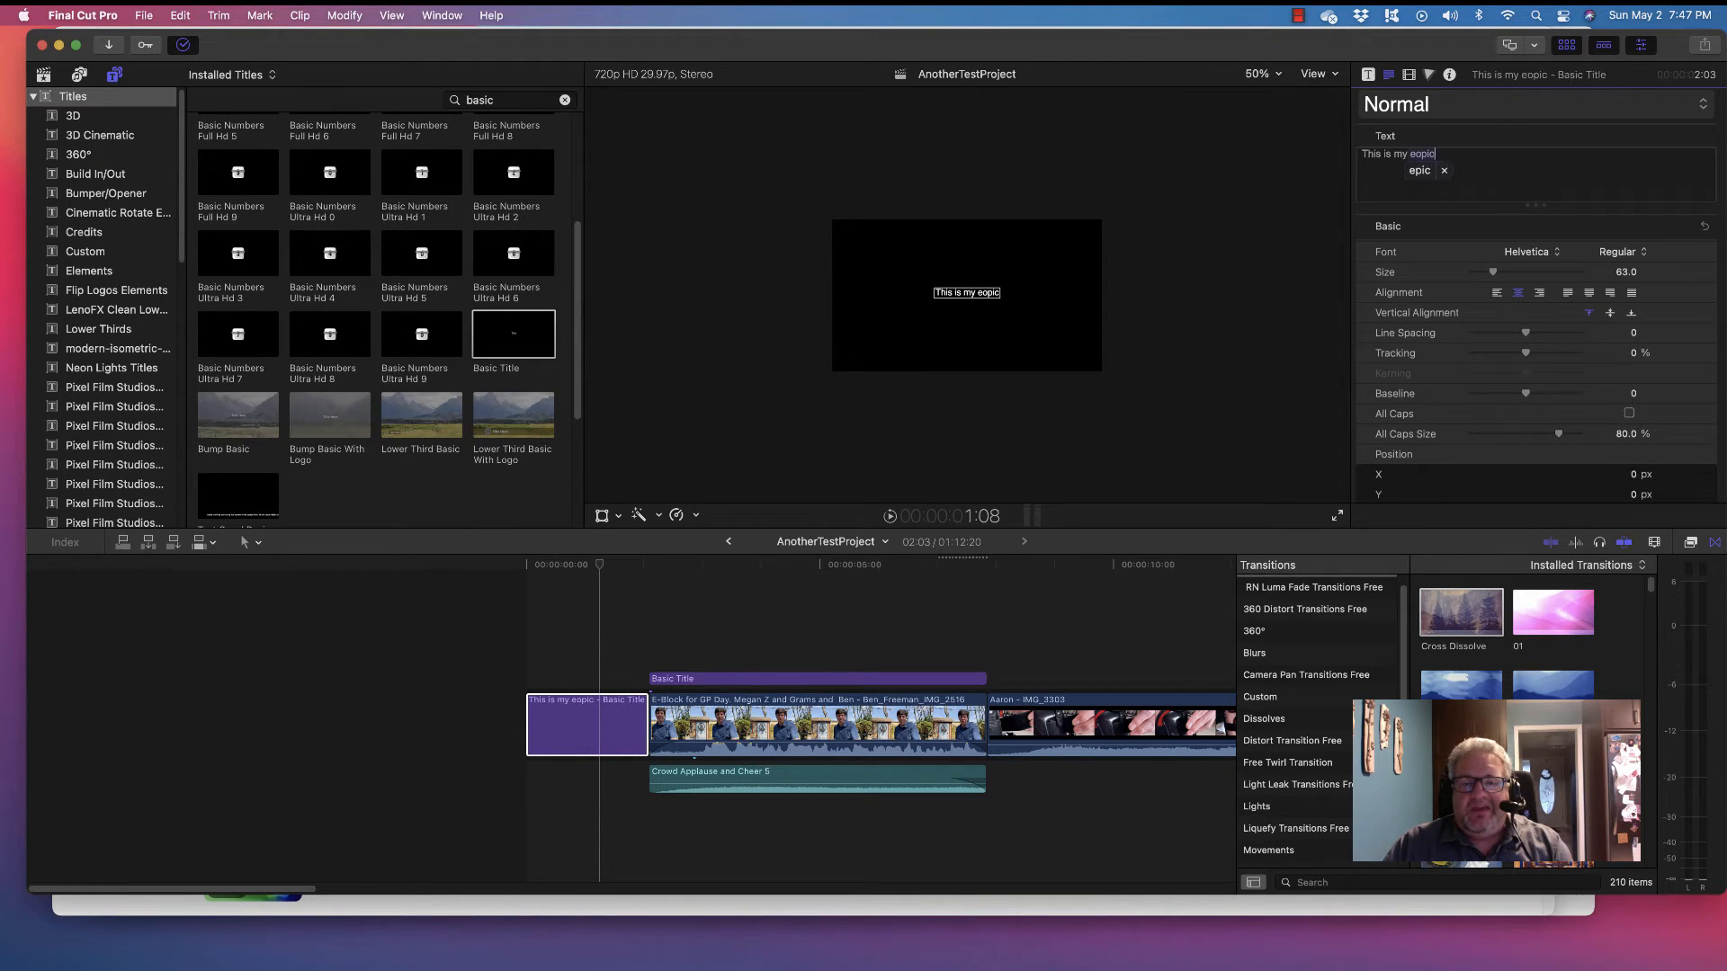
key(BackSpace)
key(BackSpace)
key(BackSpace)
key(BackSpace)
key(BackSpace)
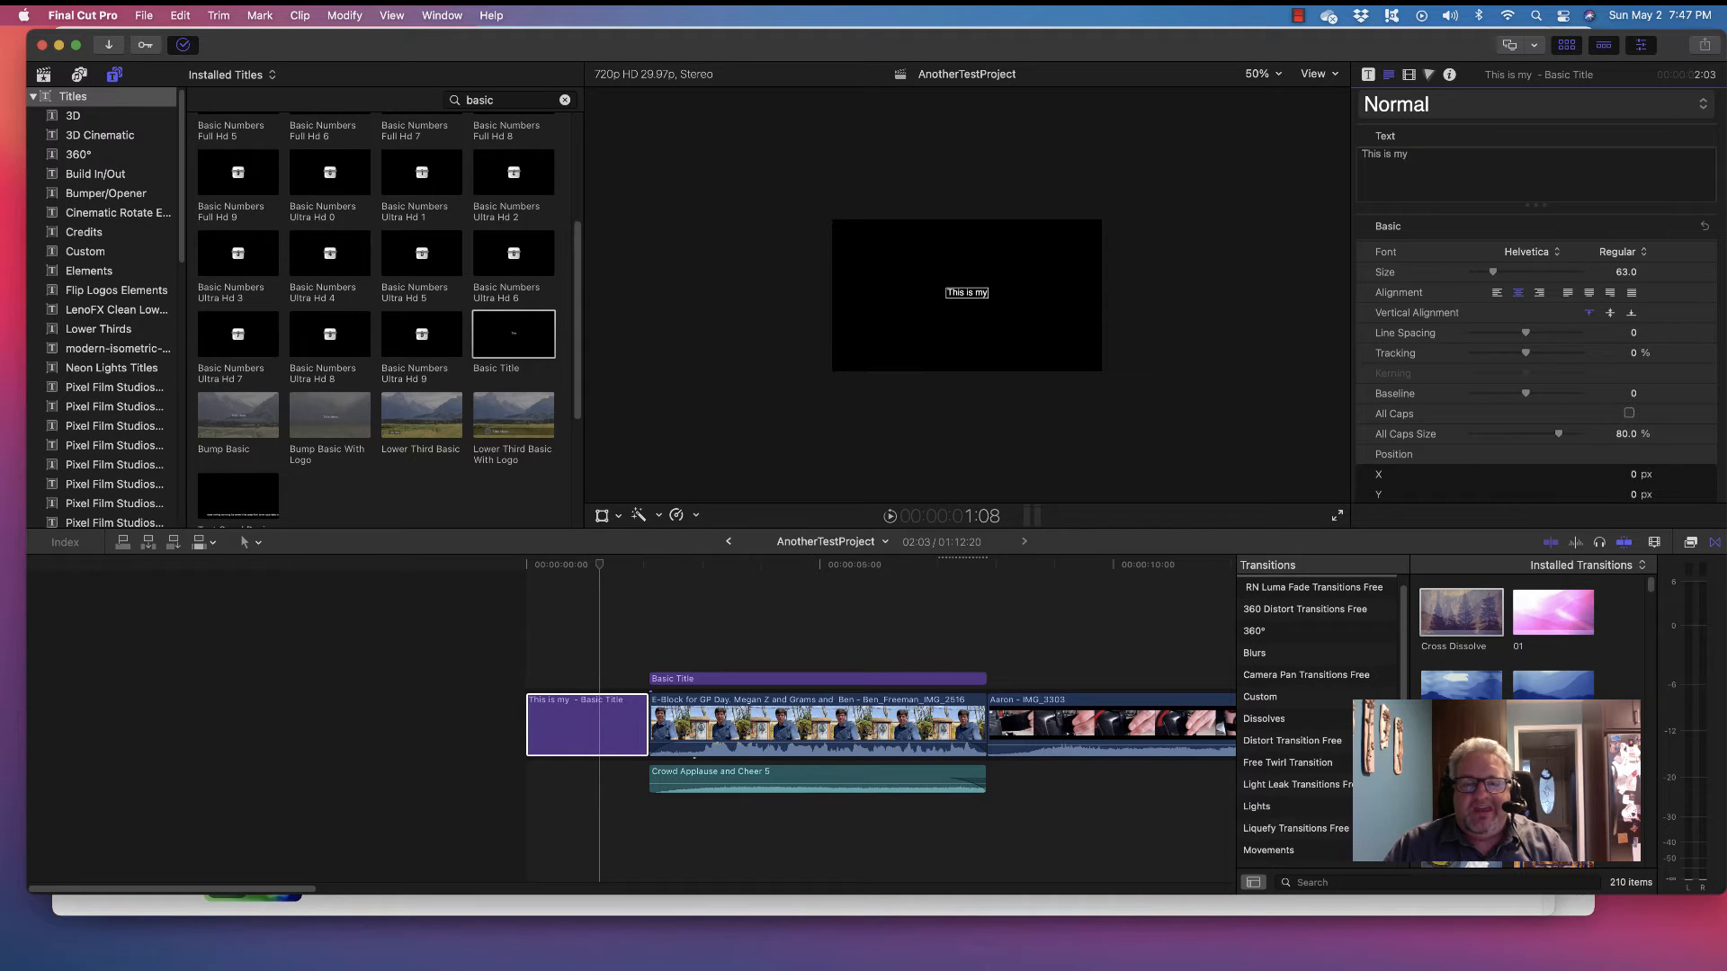
text(epic)
key(BackSpace)
key(BackSpace)
key(BackSpace)
key(BackSpace)
key(BackSpace)
key(BackSpace)
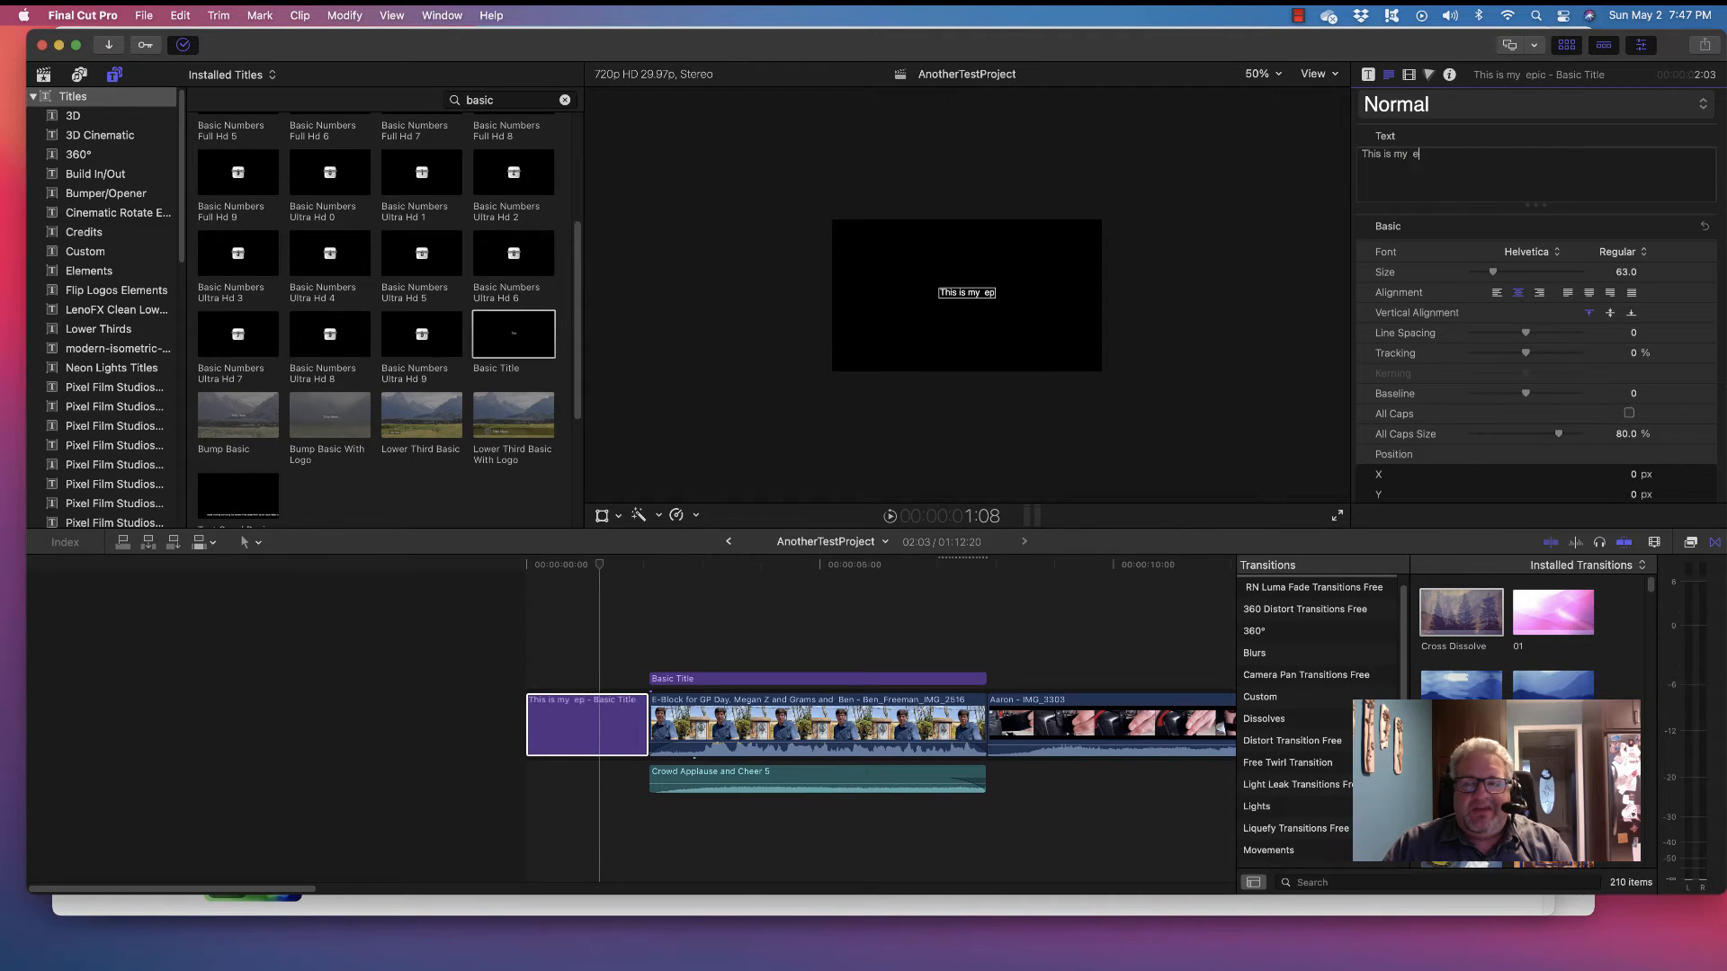
key(BackSpace)
key(BackSpace)
key(BackSpace)
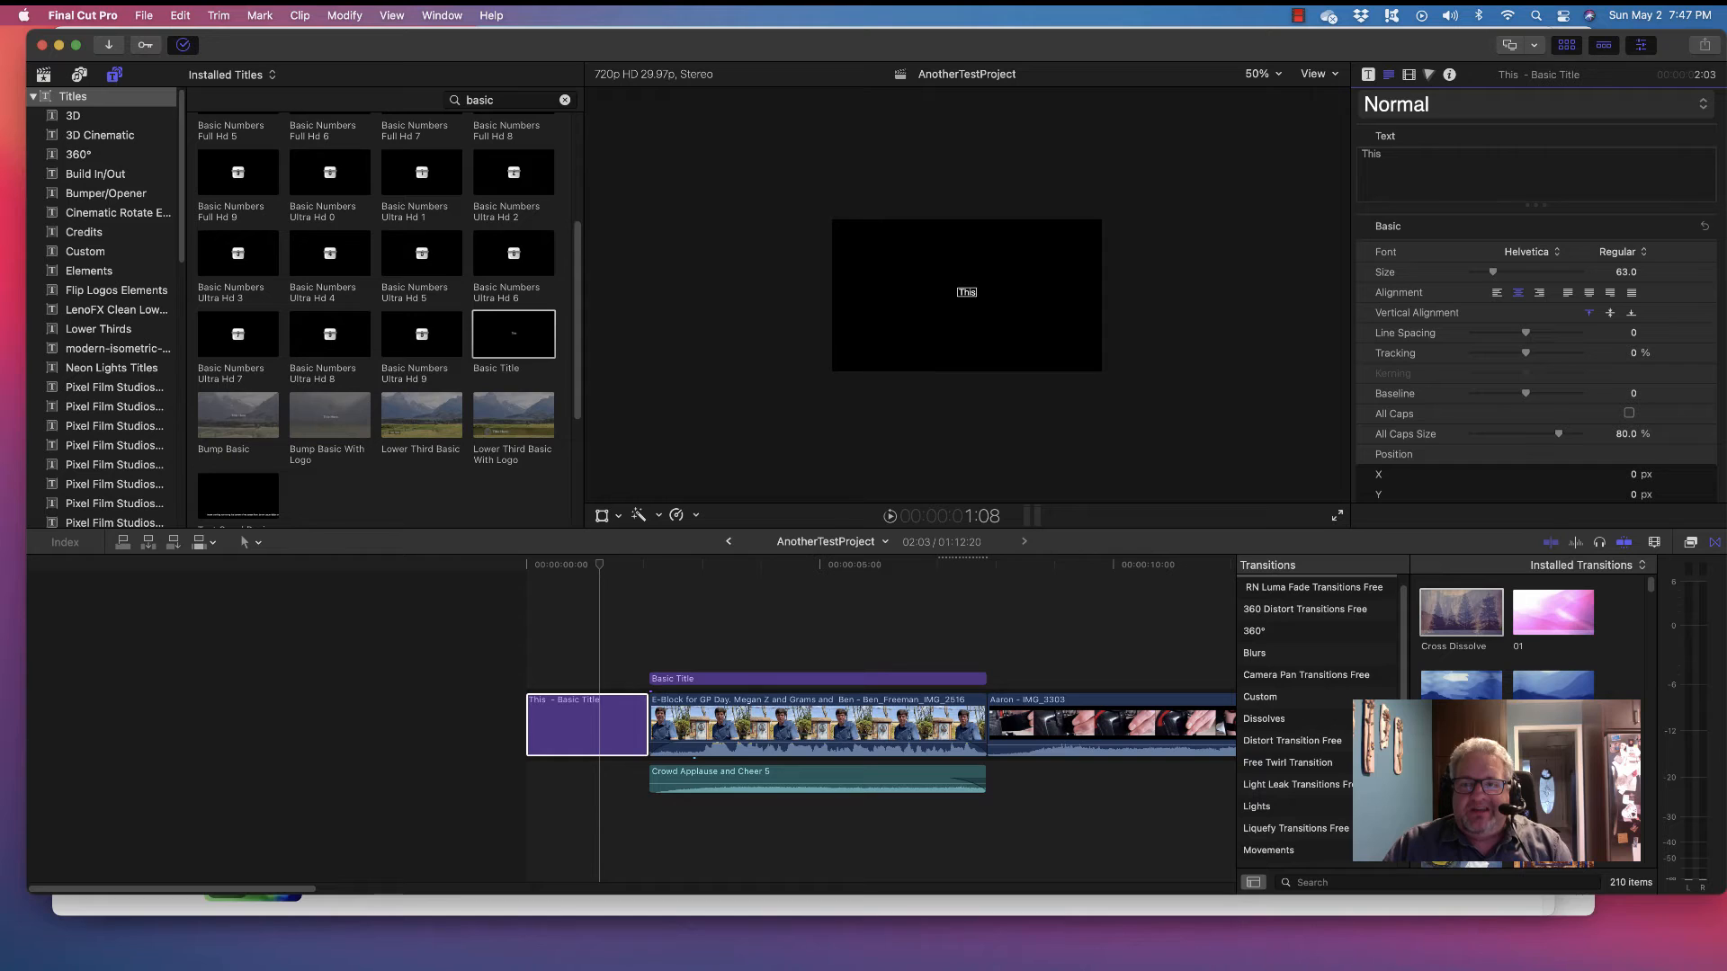
text(Is My Epic Video)
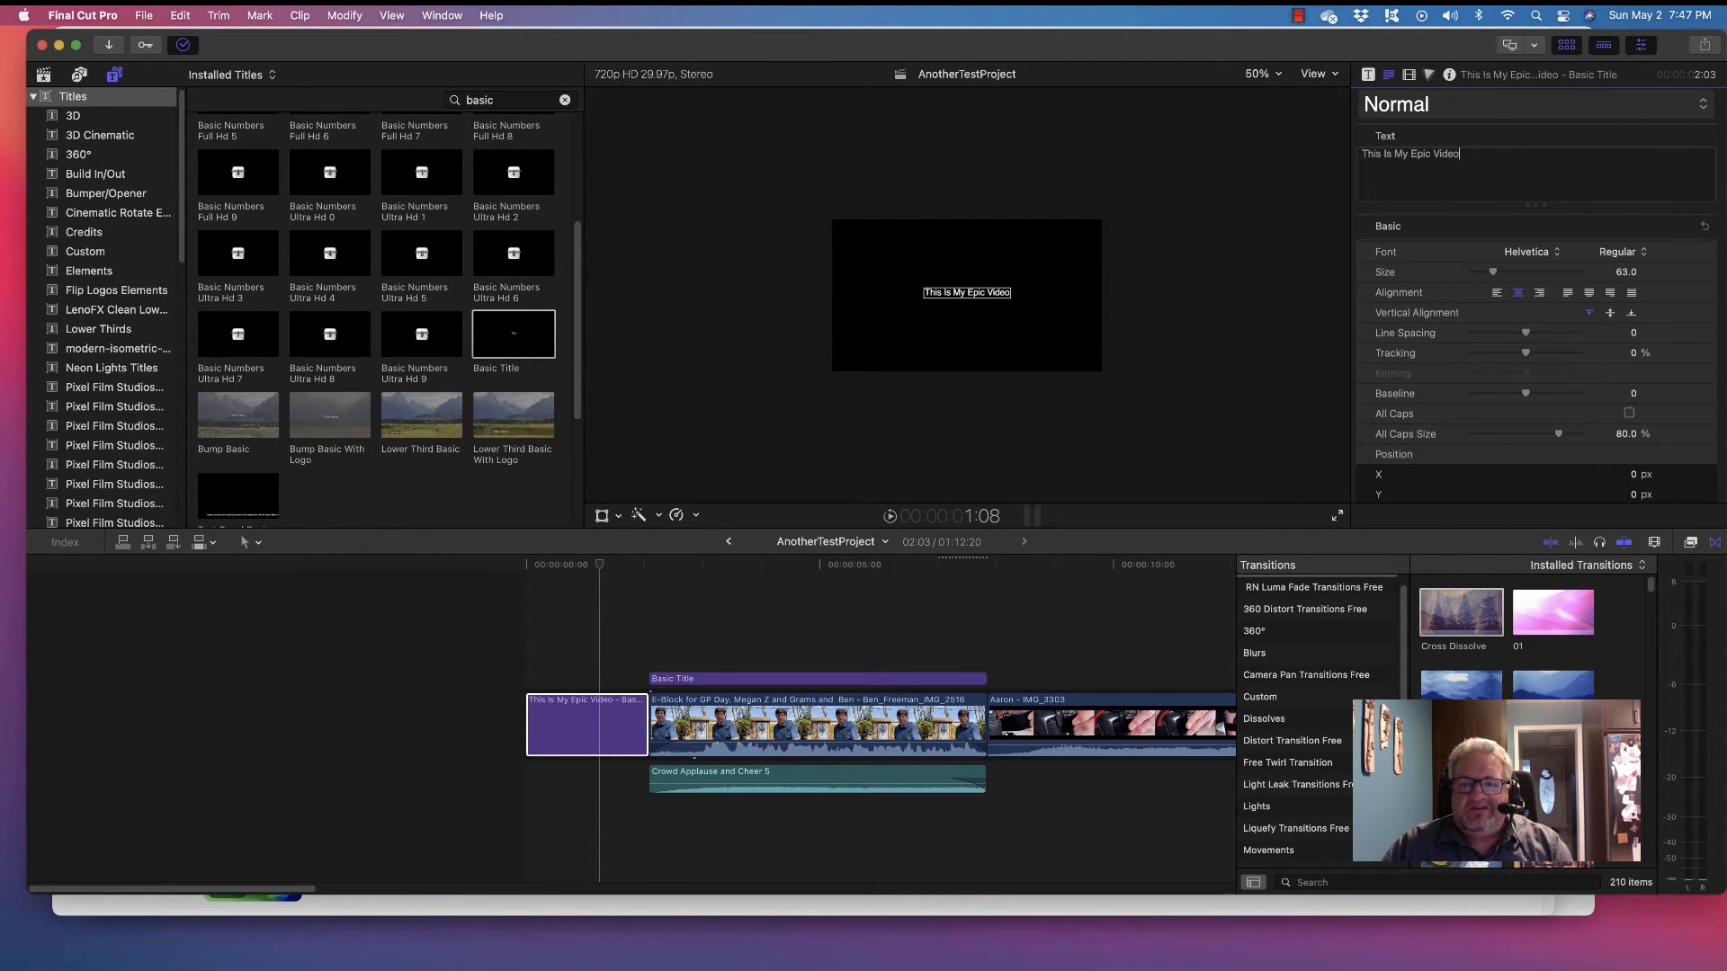
click(551, 595)
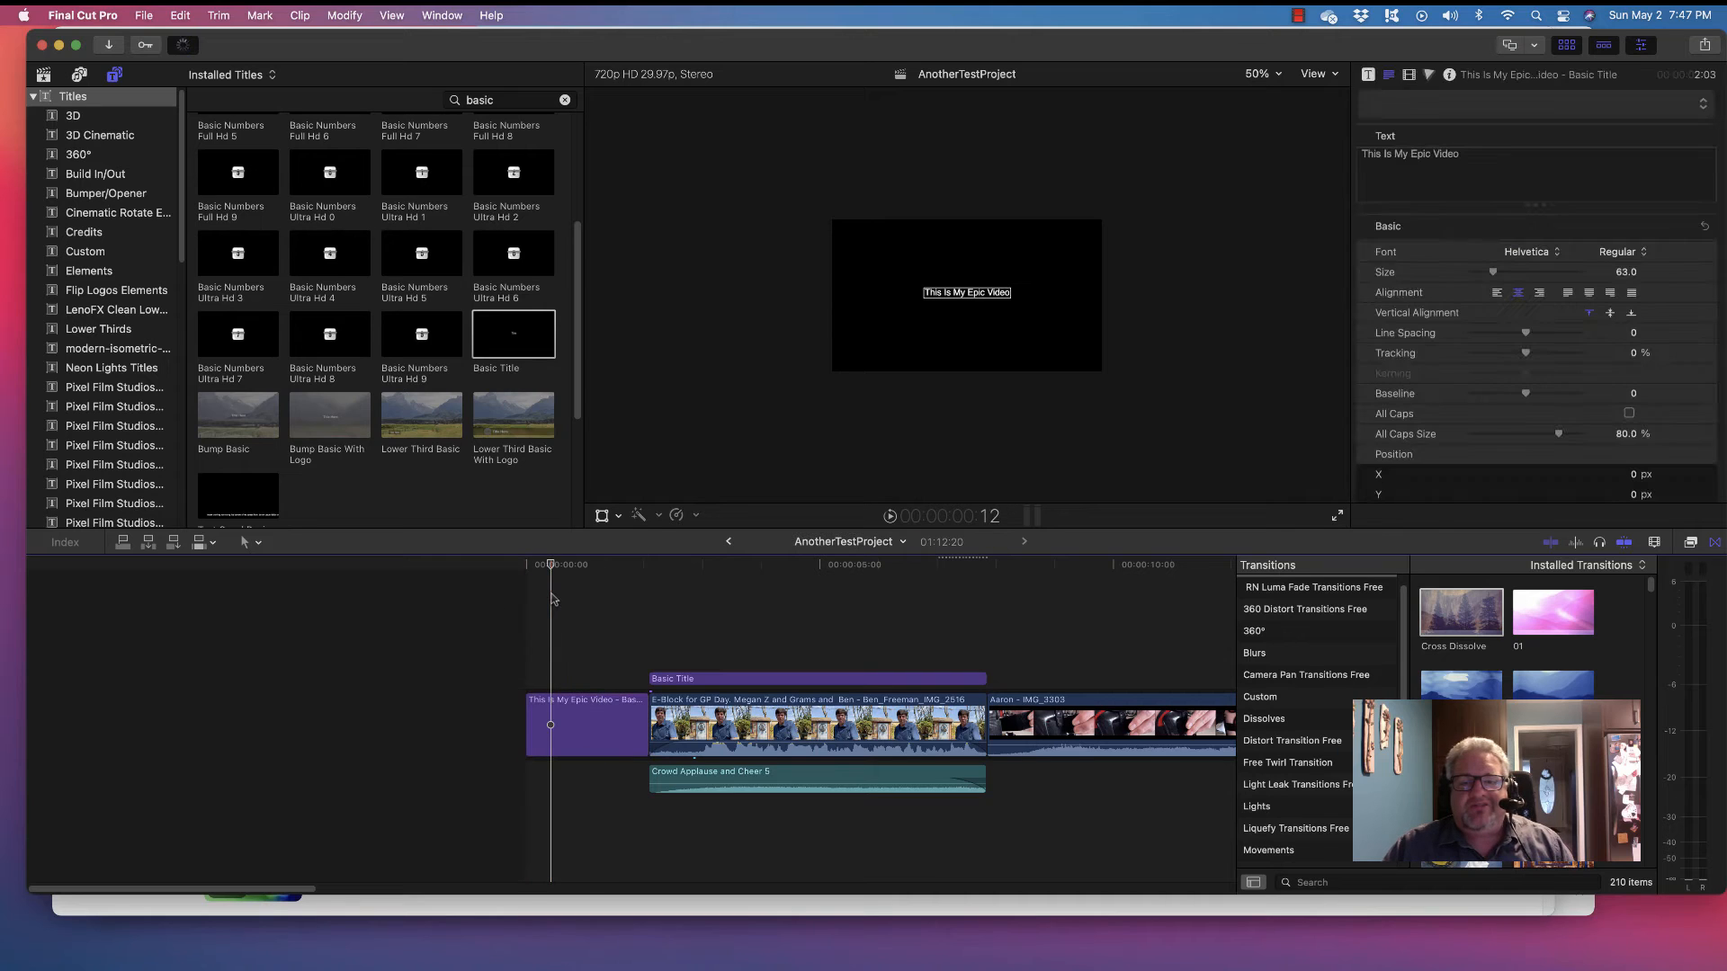
click(539, 573)
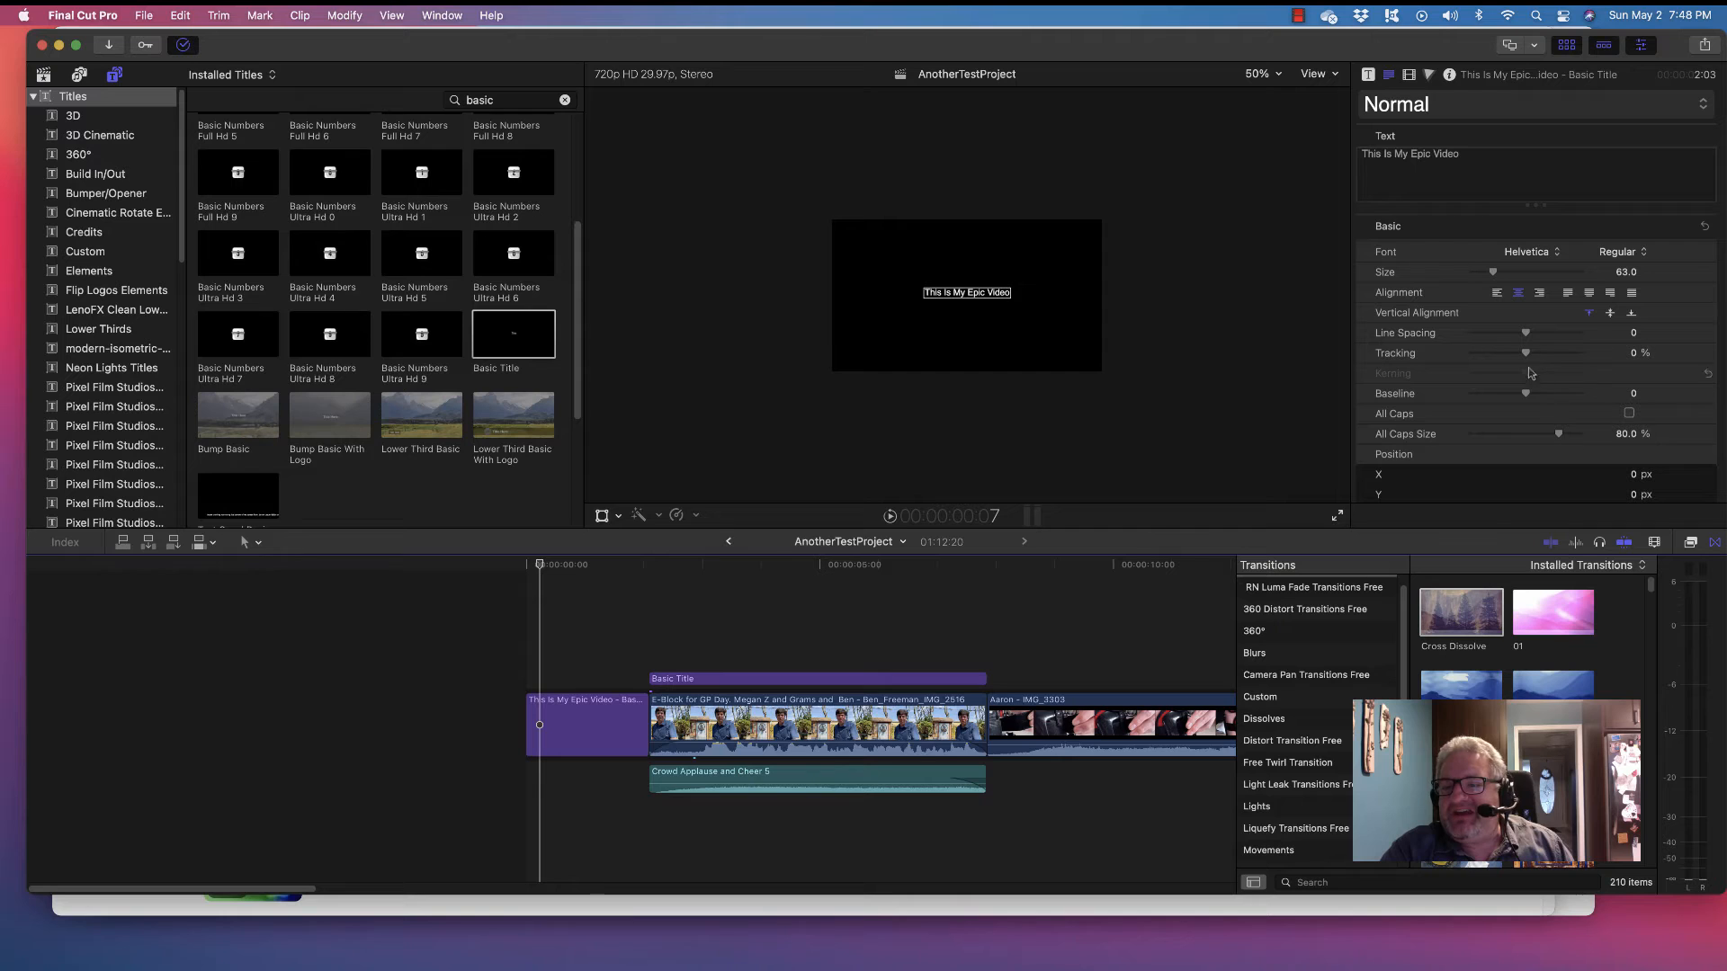
Set the title font to Imagine Font and enlarge its size from 63 to about 128
click(1526, 253)
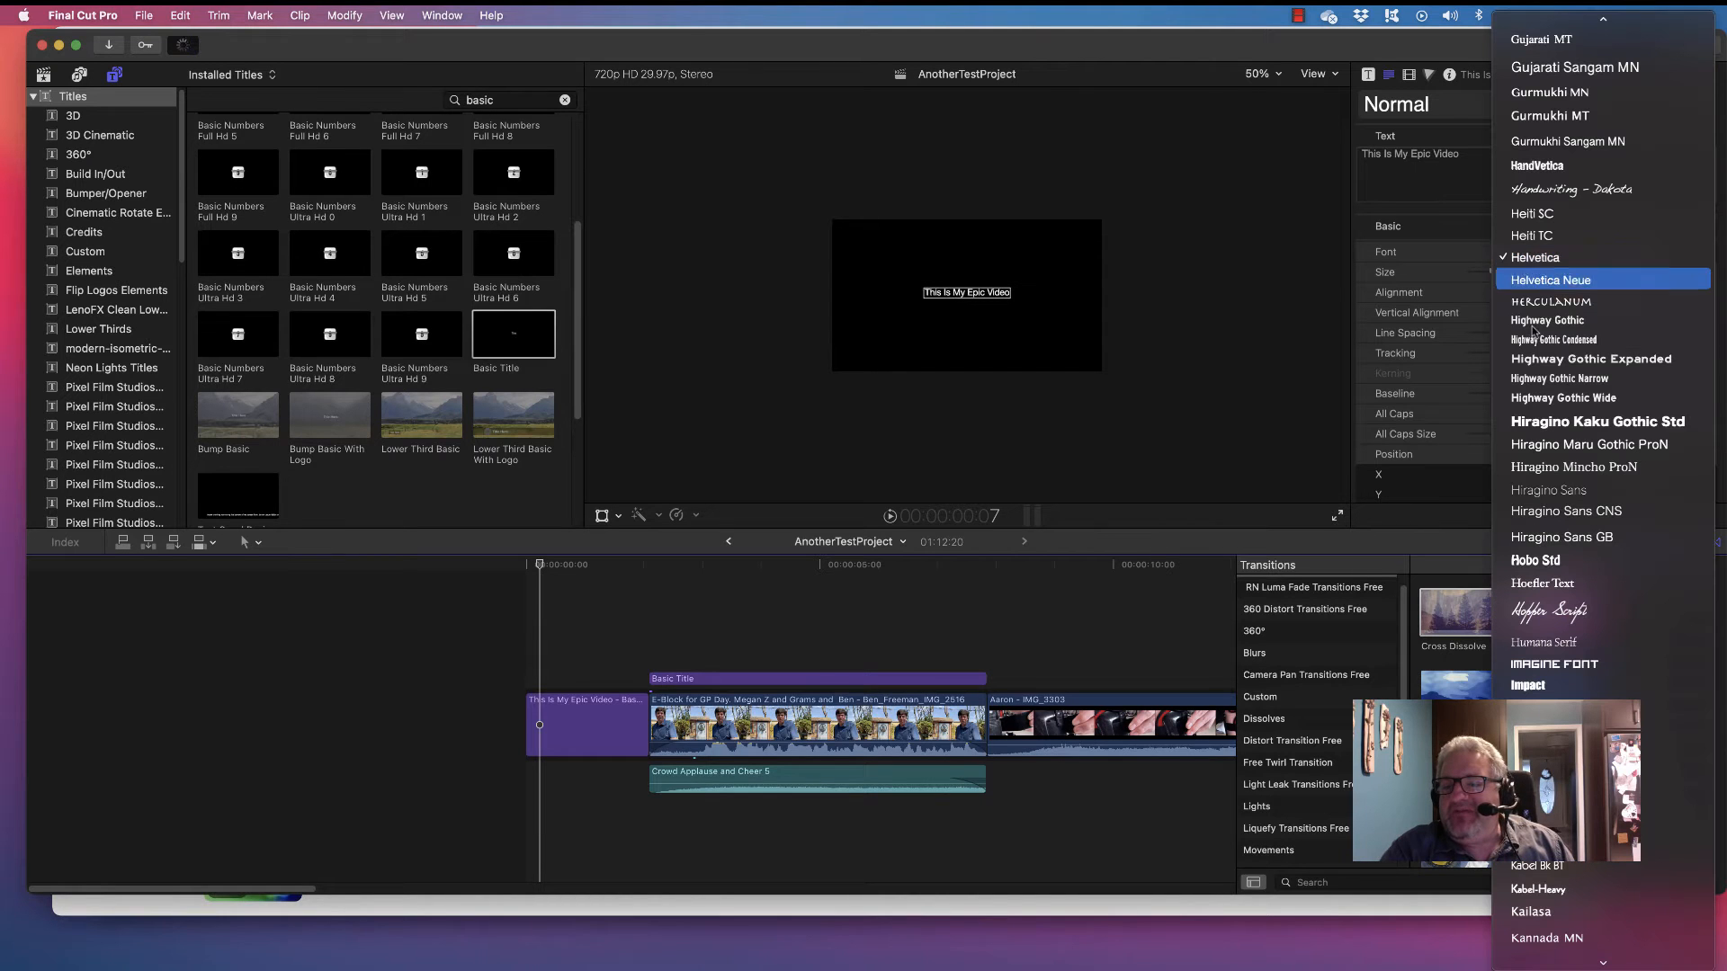
scroll(1545, 500, down, 3)
scroll(1545, 501, down, 1)
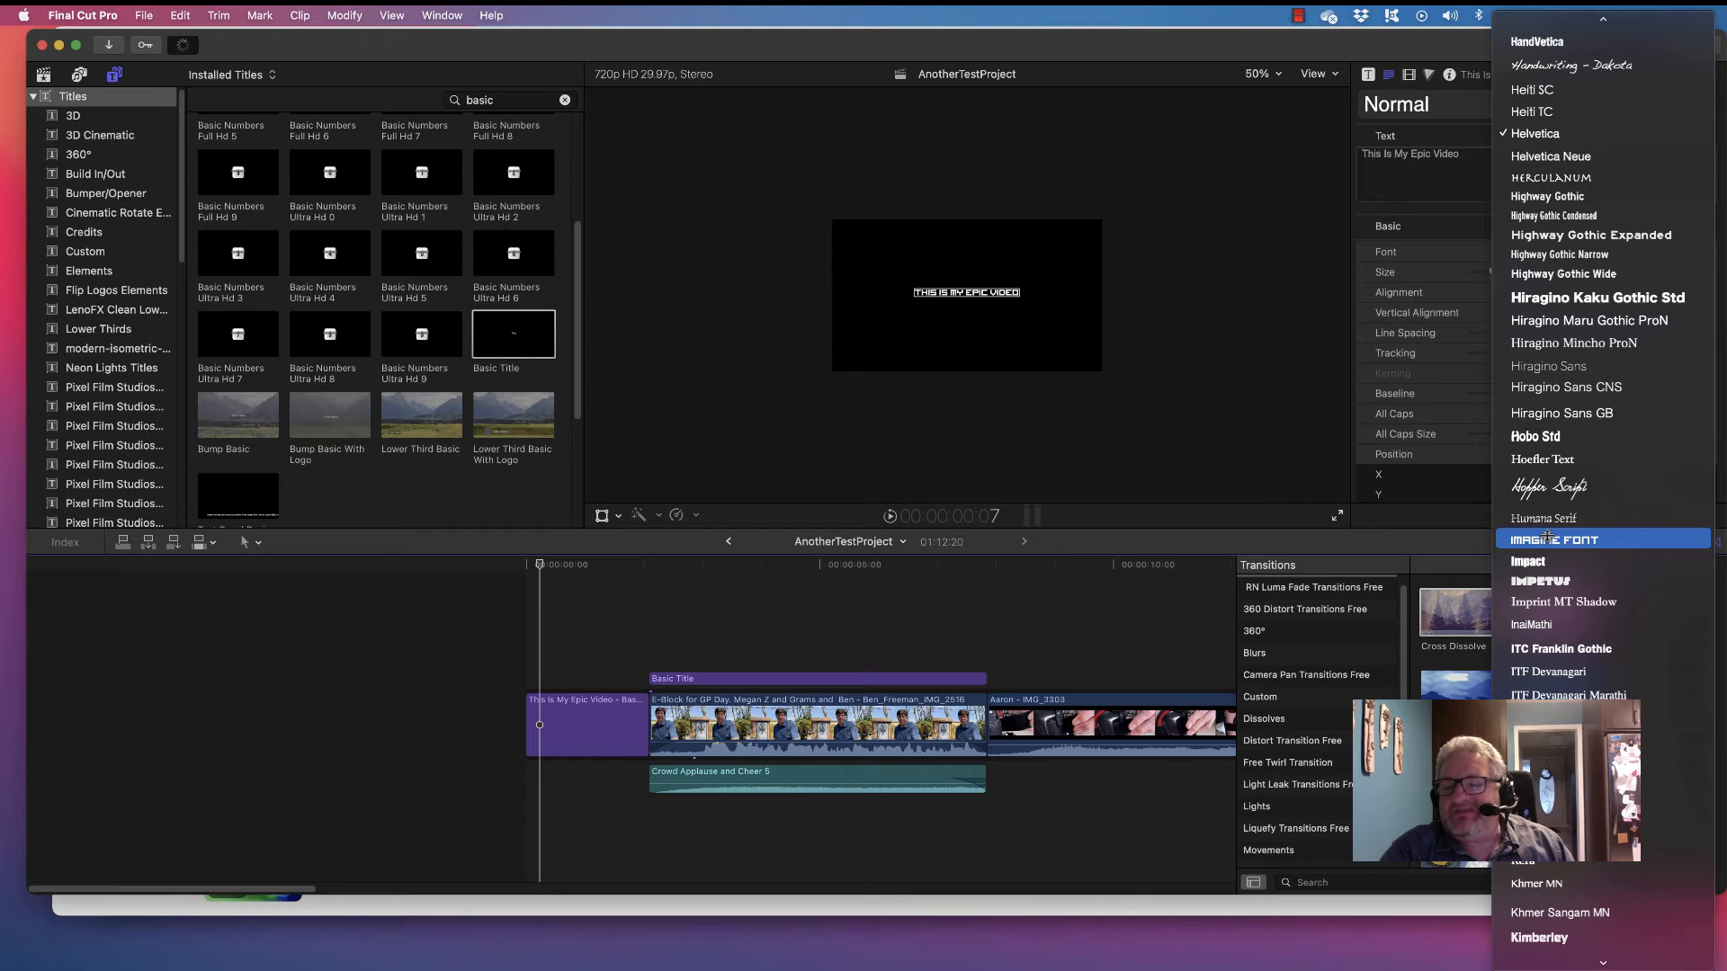
click(1546, 539)
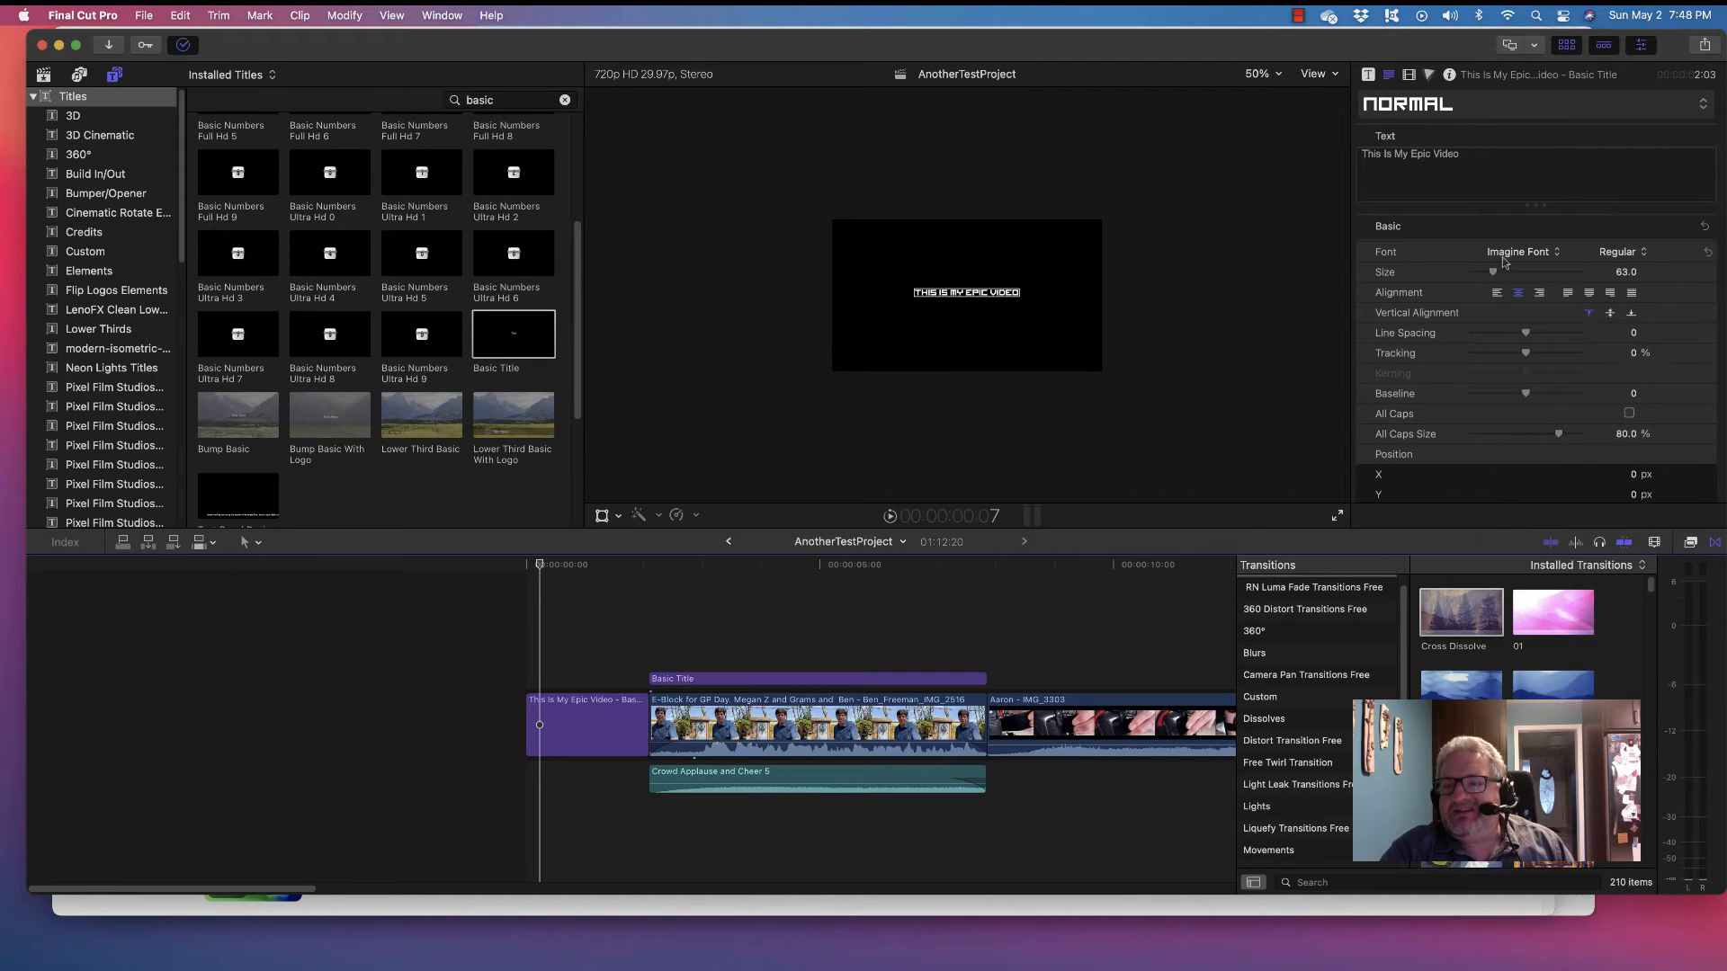
drag(1496, 274, 1520, 273)
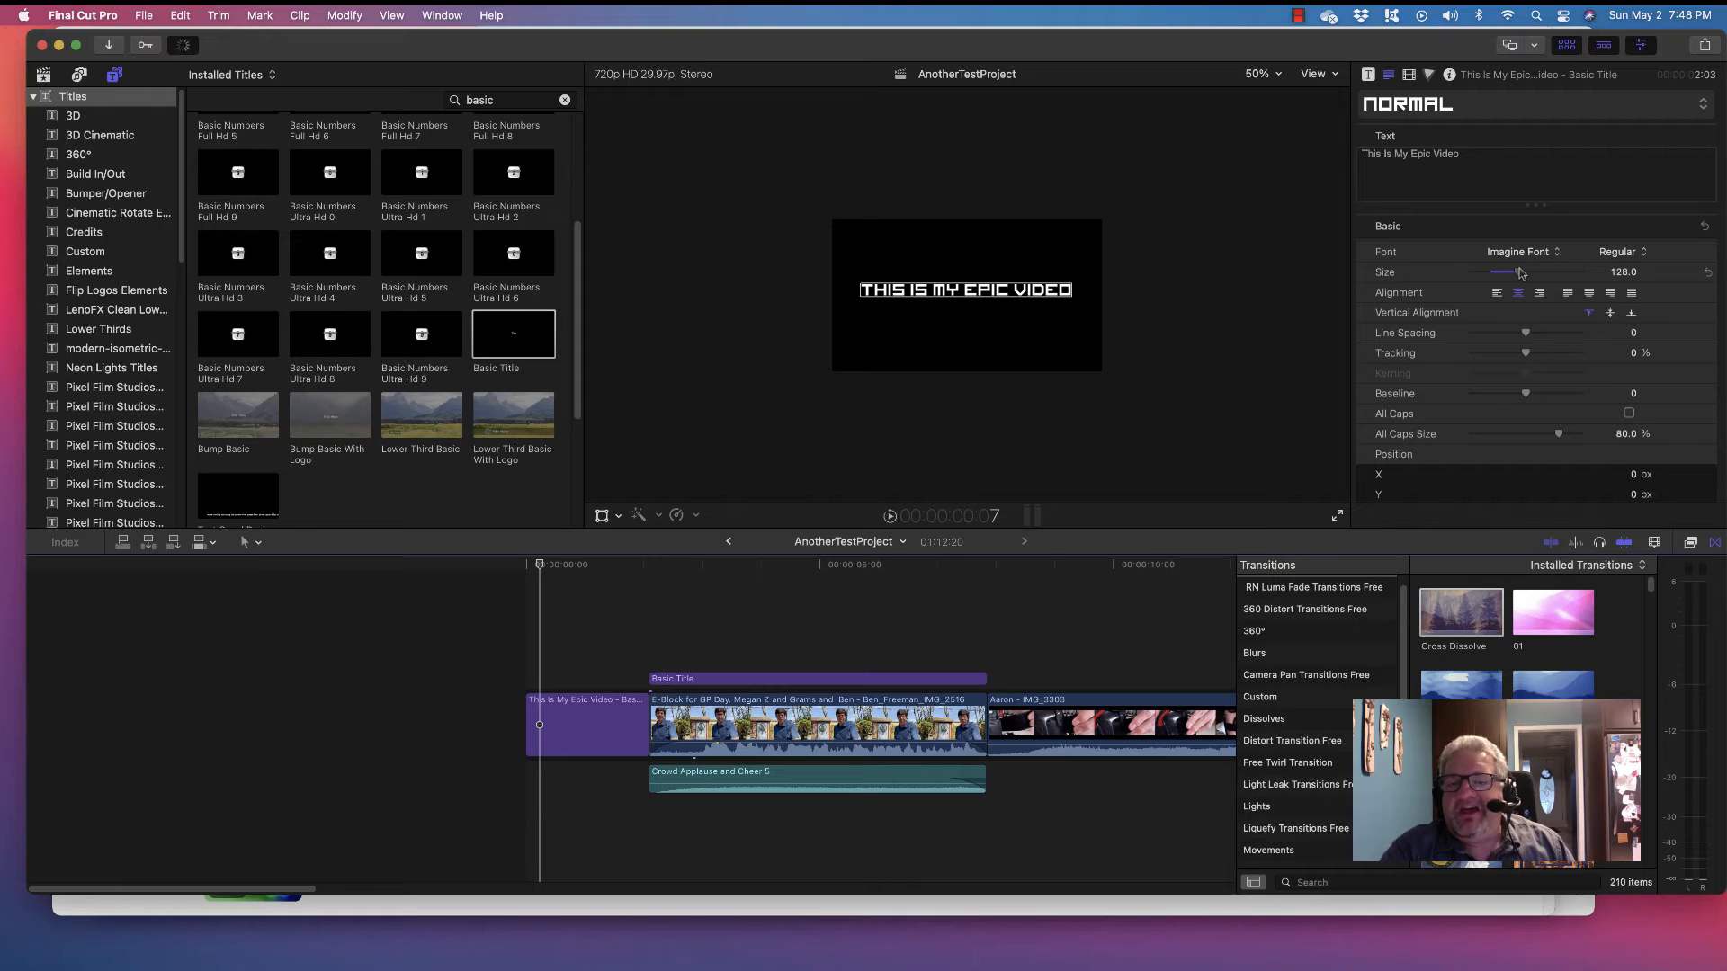
click(509, 572)
key(space)
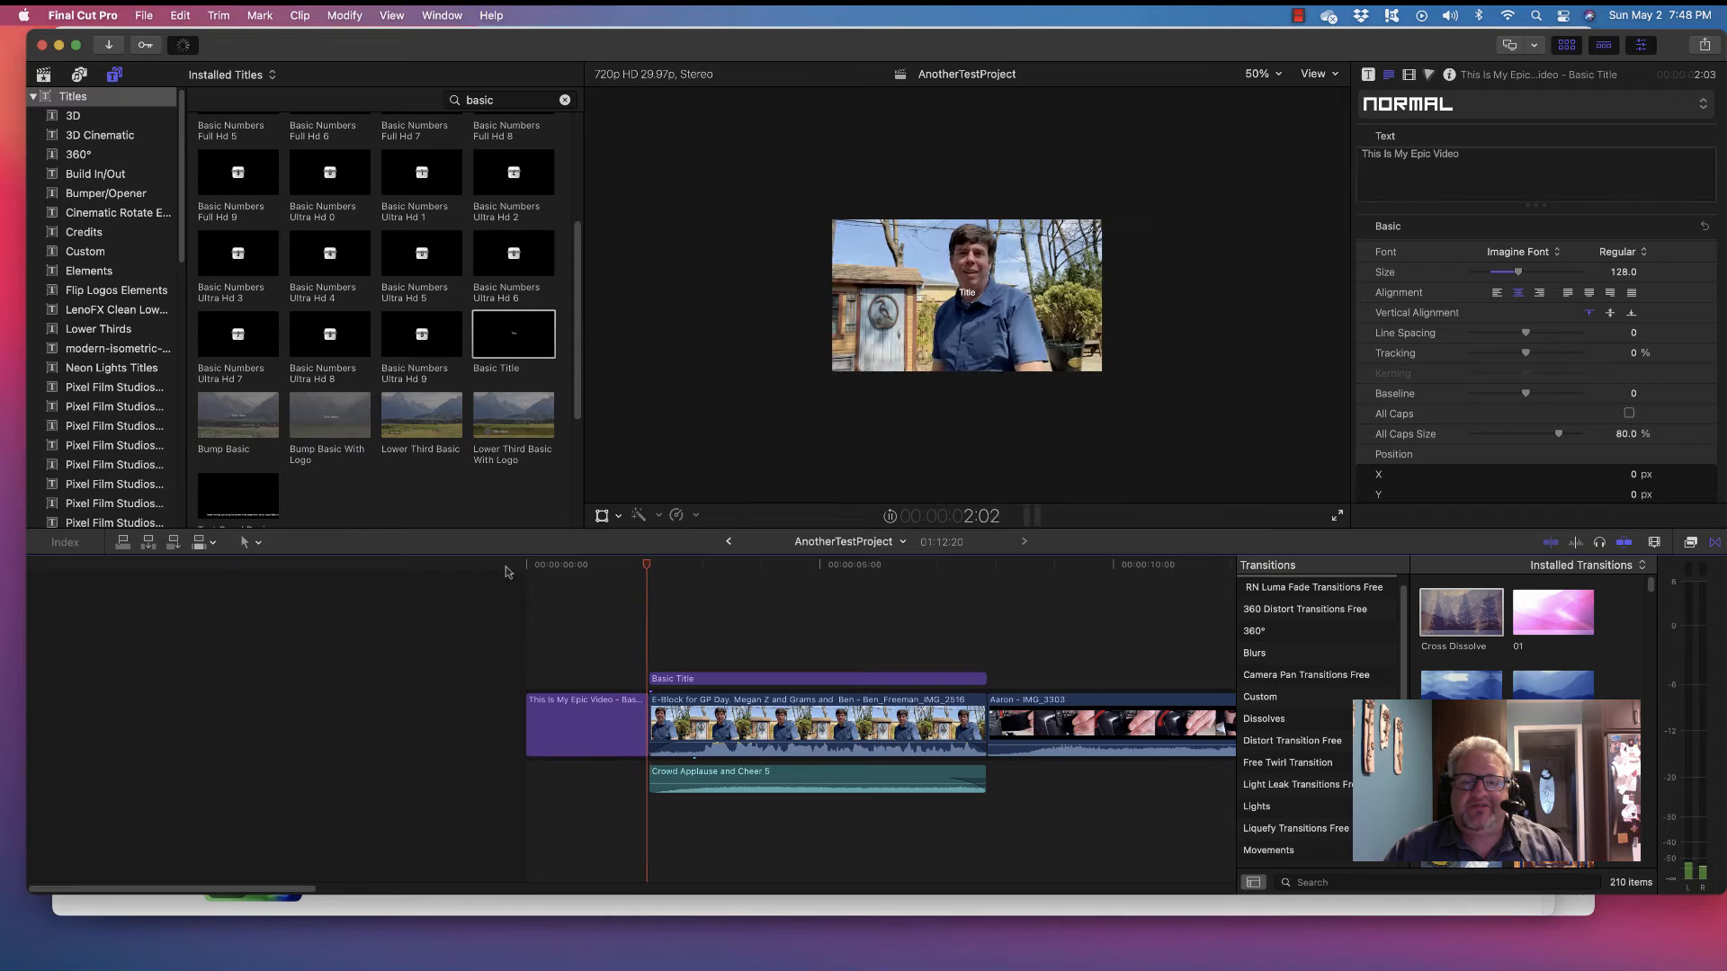
key(space)
click(504, 574)
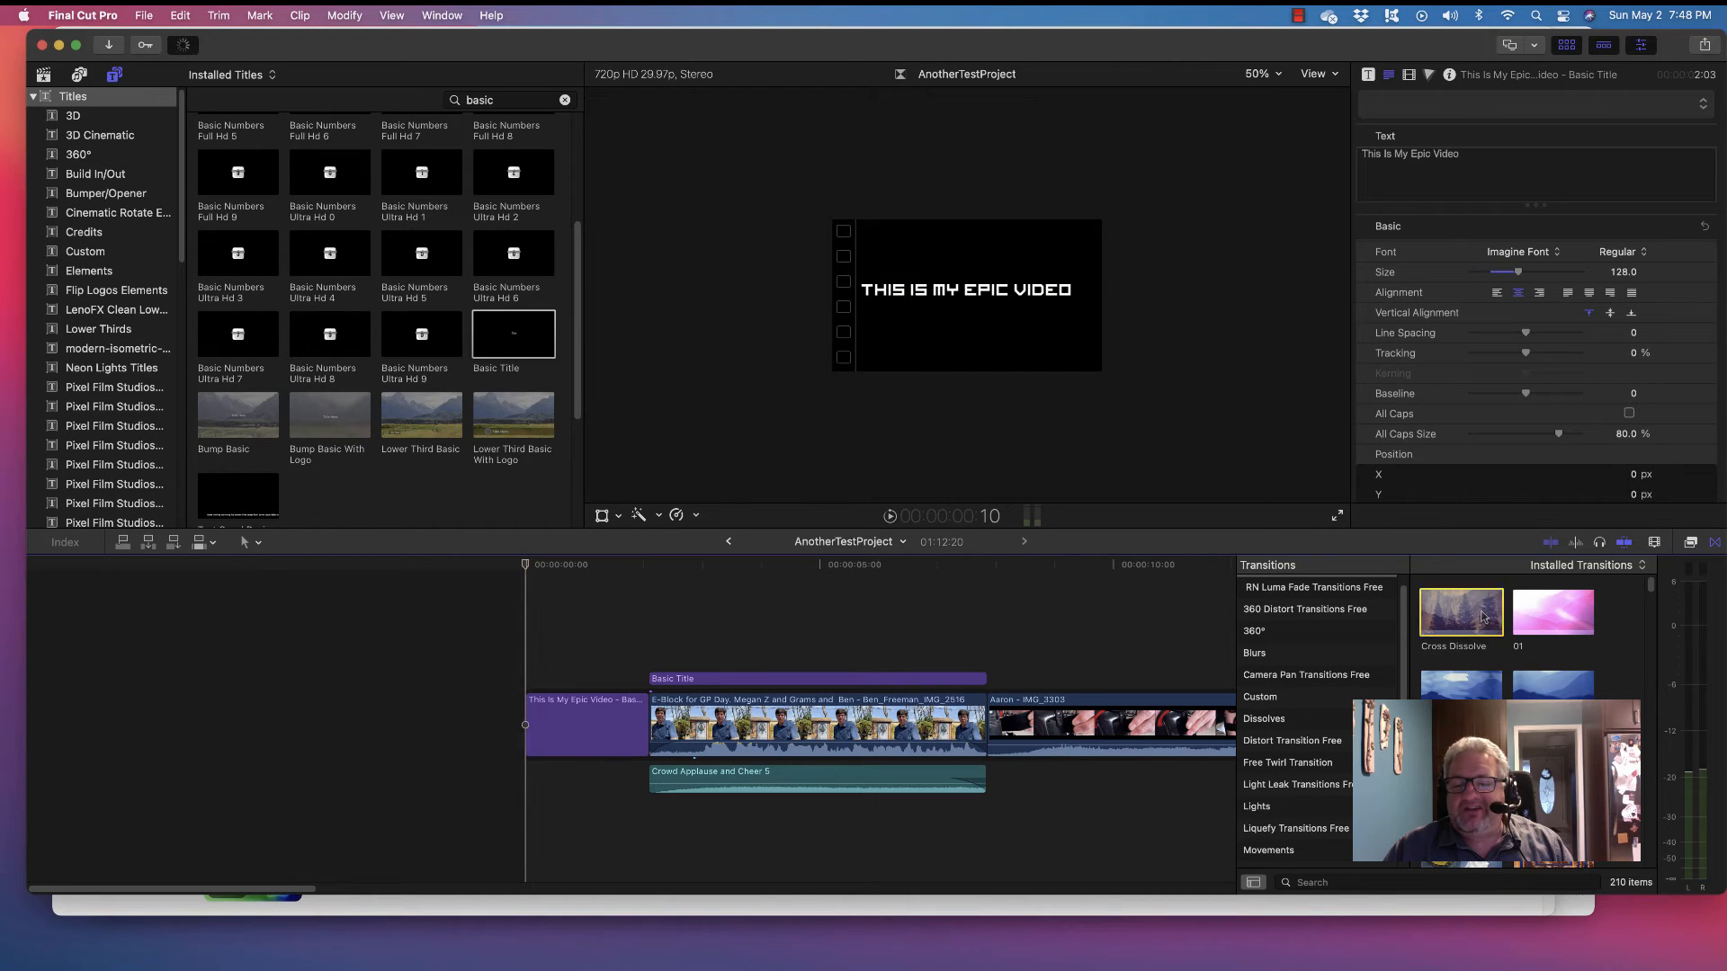
Add a Cross Dissolve at the title's start, lengthen it to 15 frames, and play it back
drag(1482, 616, 545, 723)
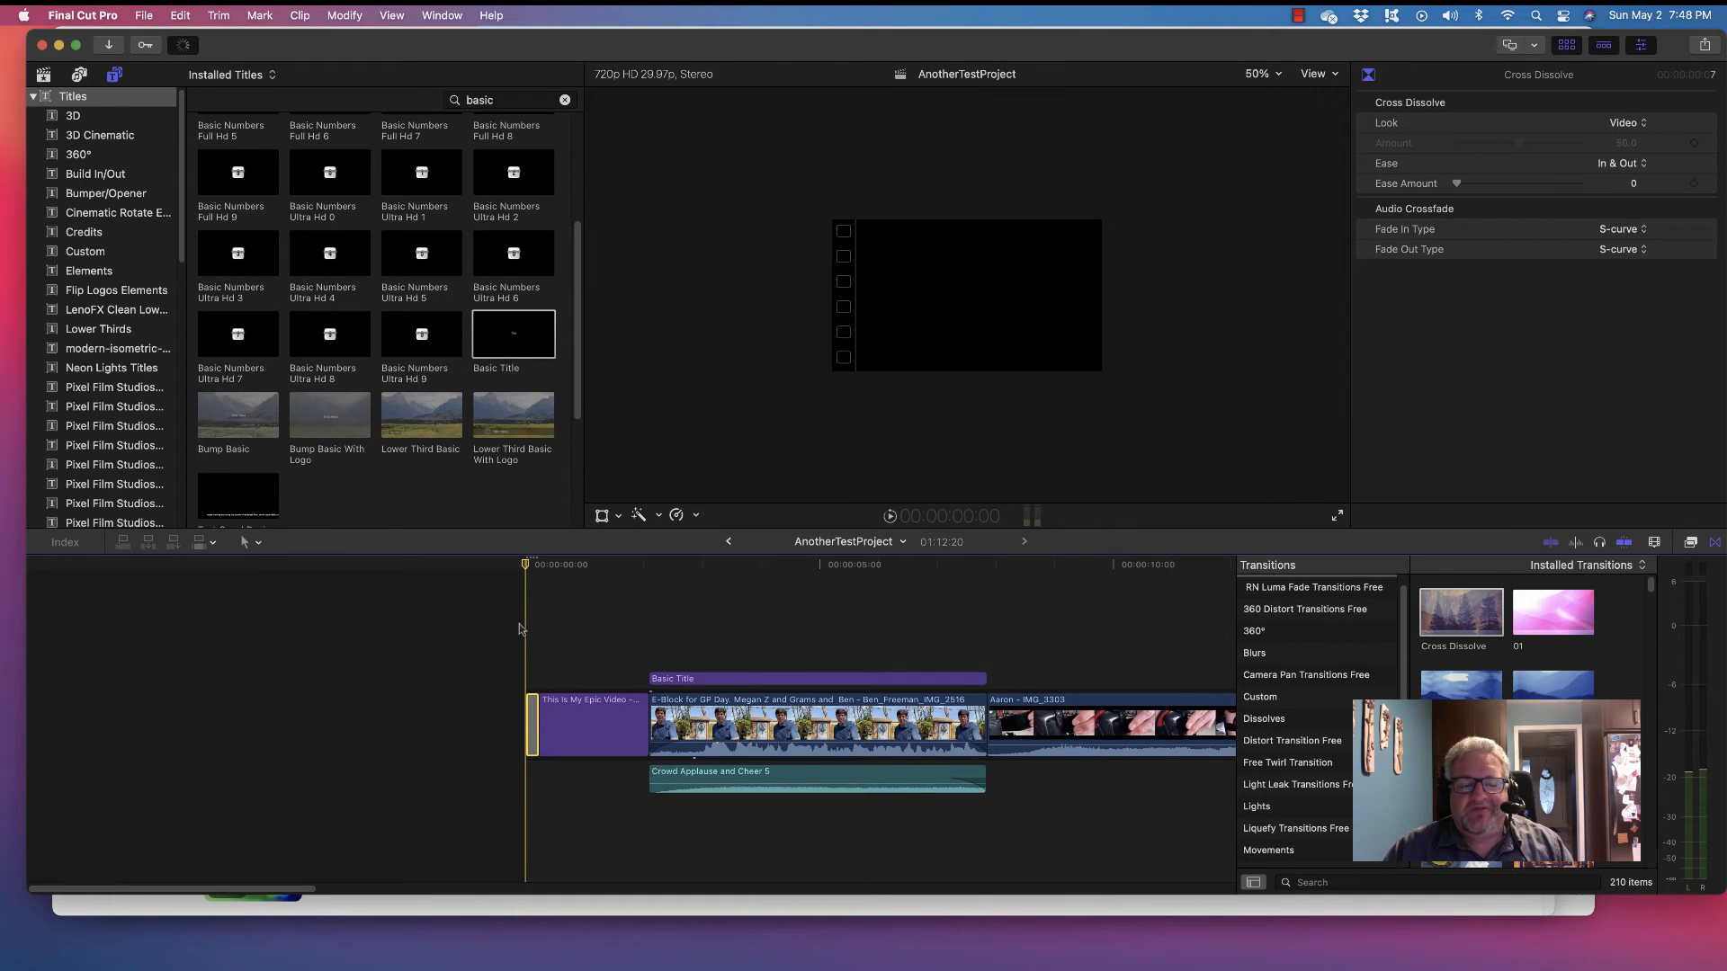
key(space)
key(space)
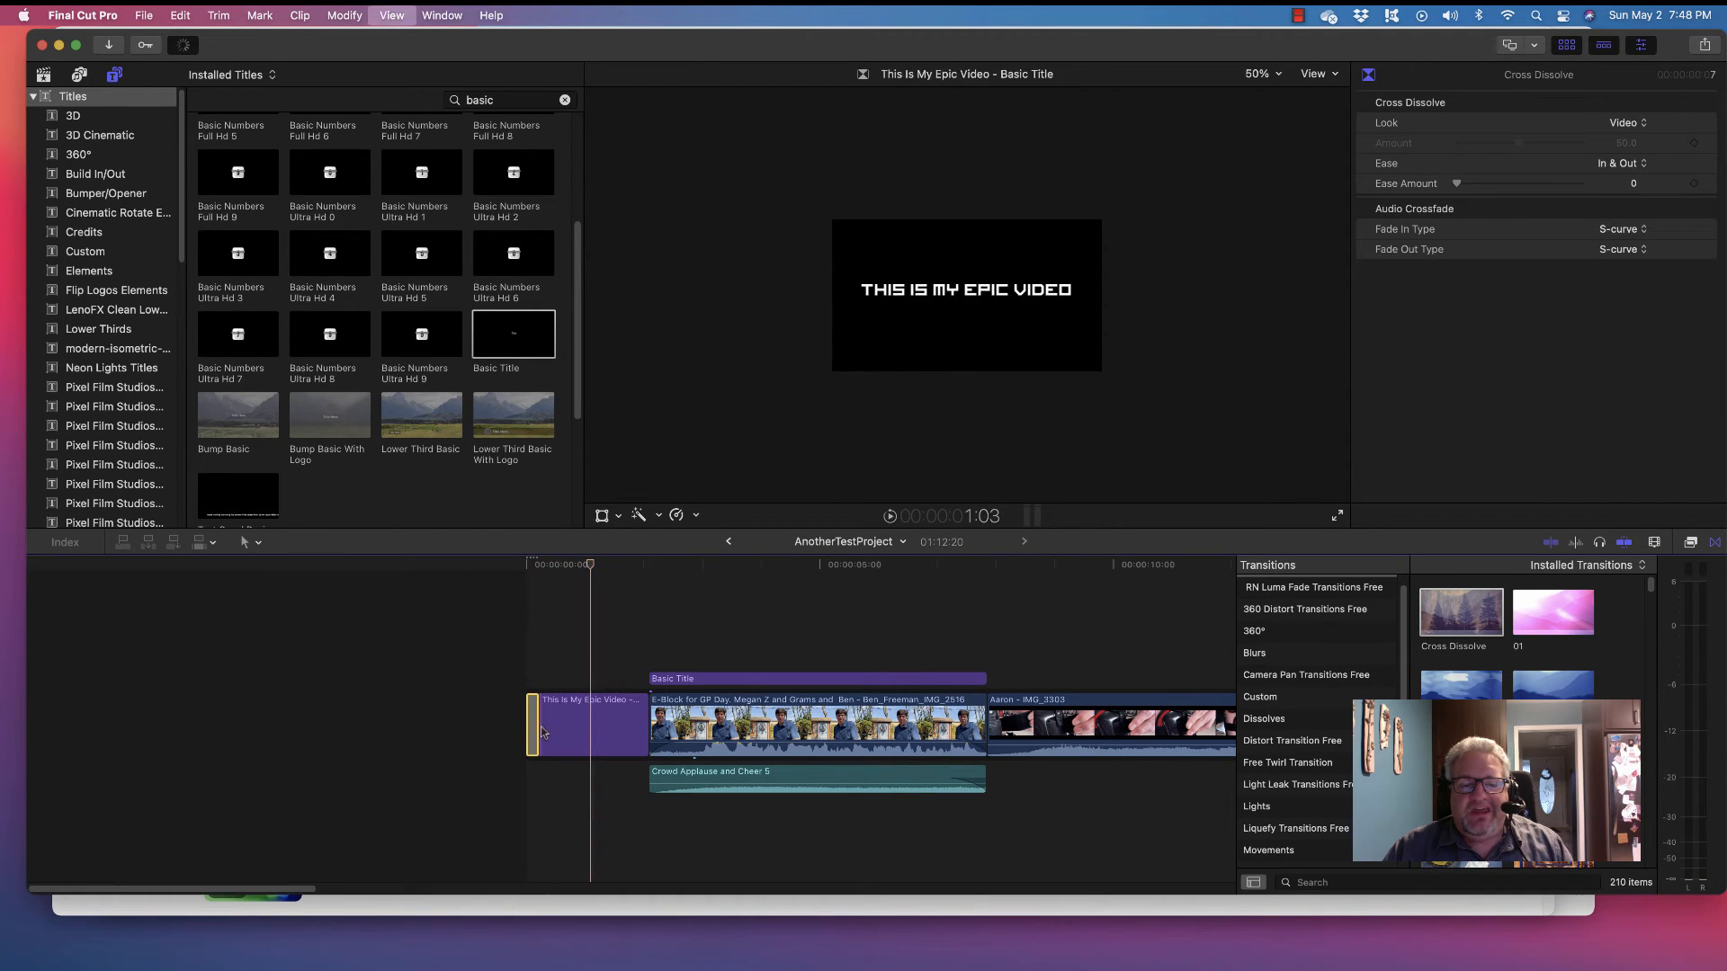
drag(539, 722, 554, 722)
key(Home)
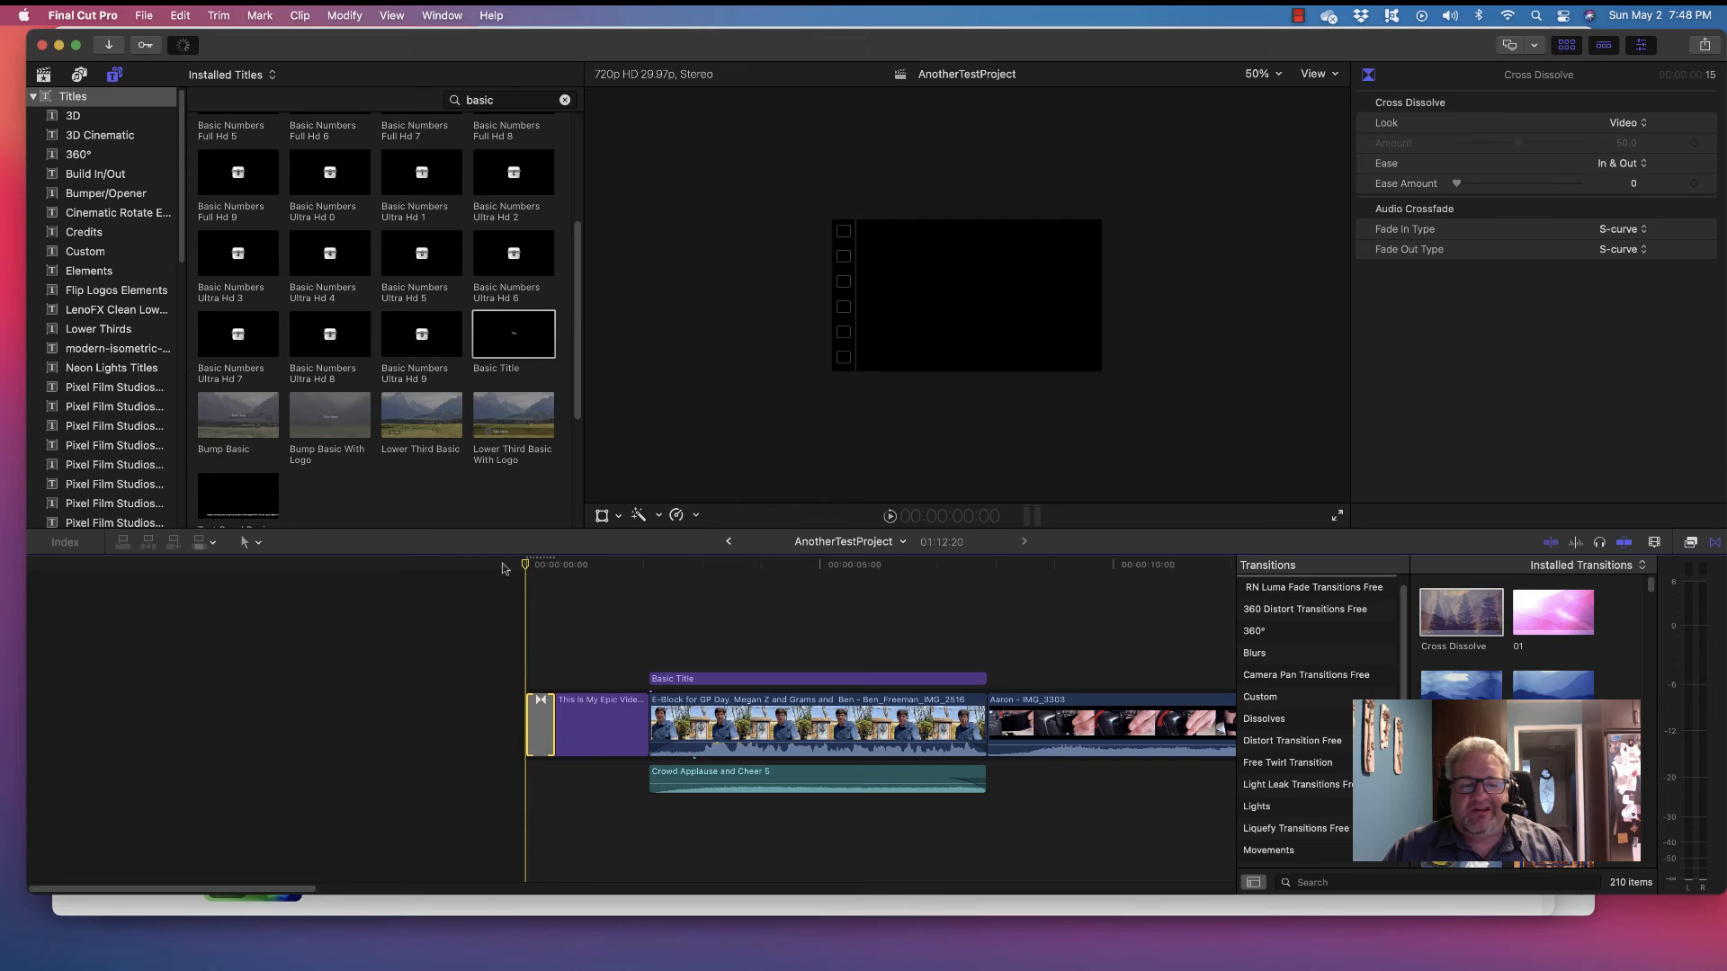
key(space)
key(space)
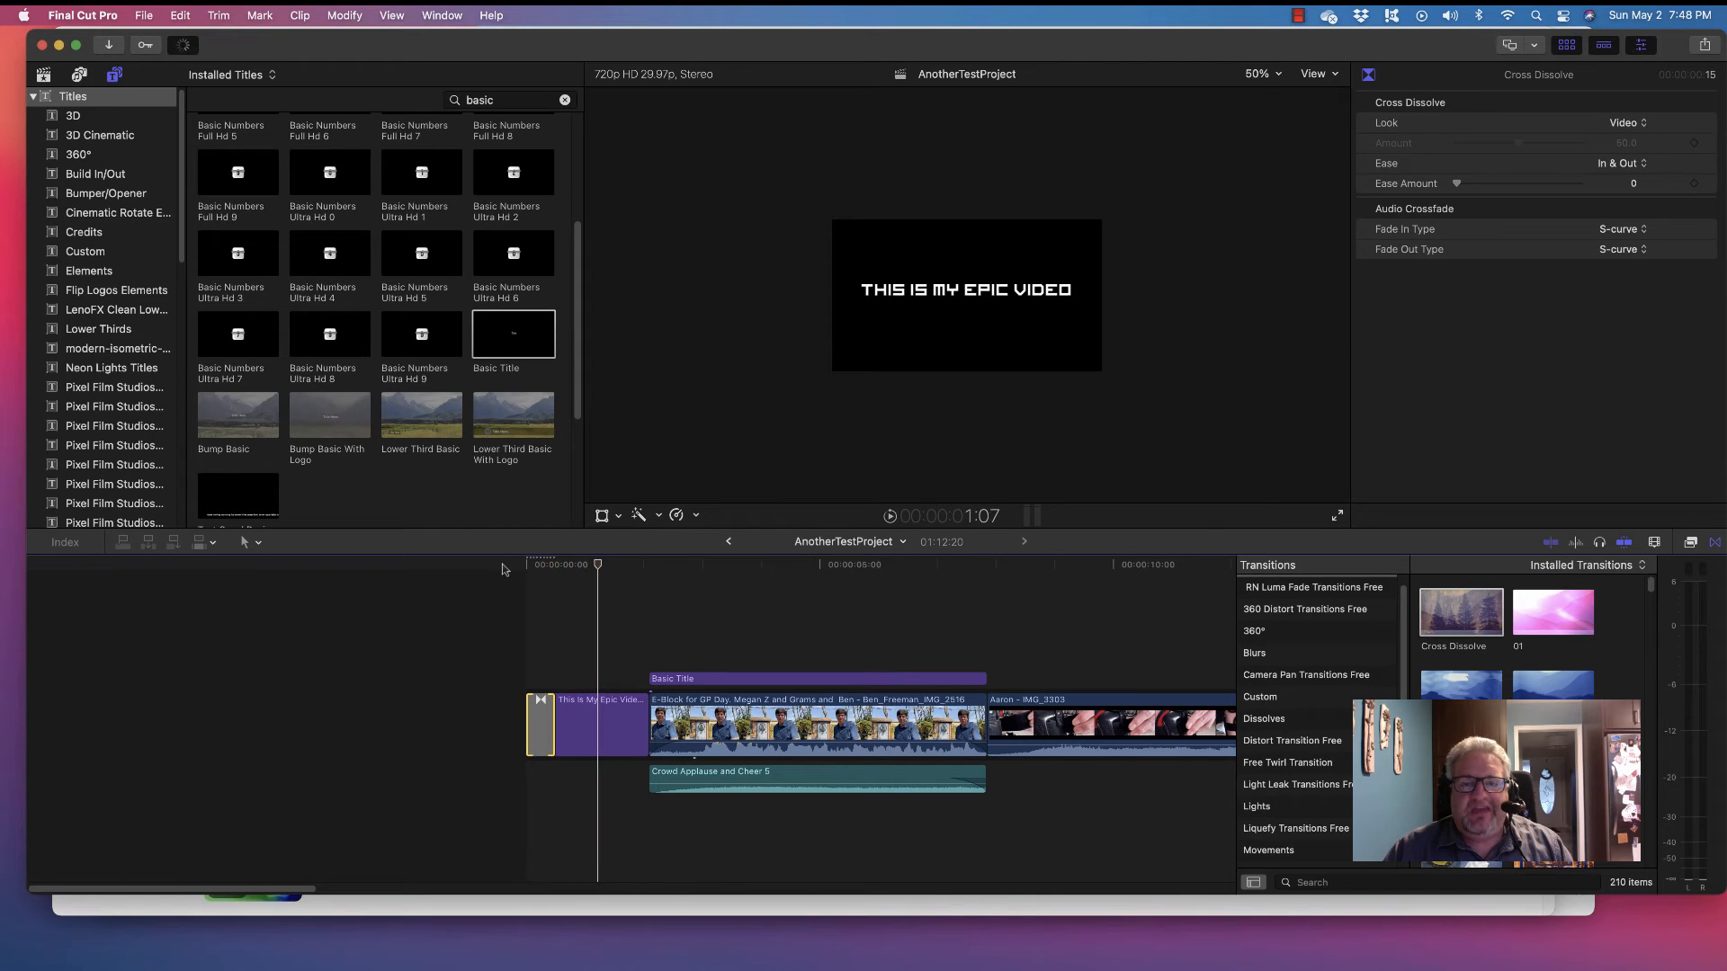
click(598, 726)
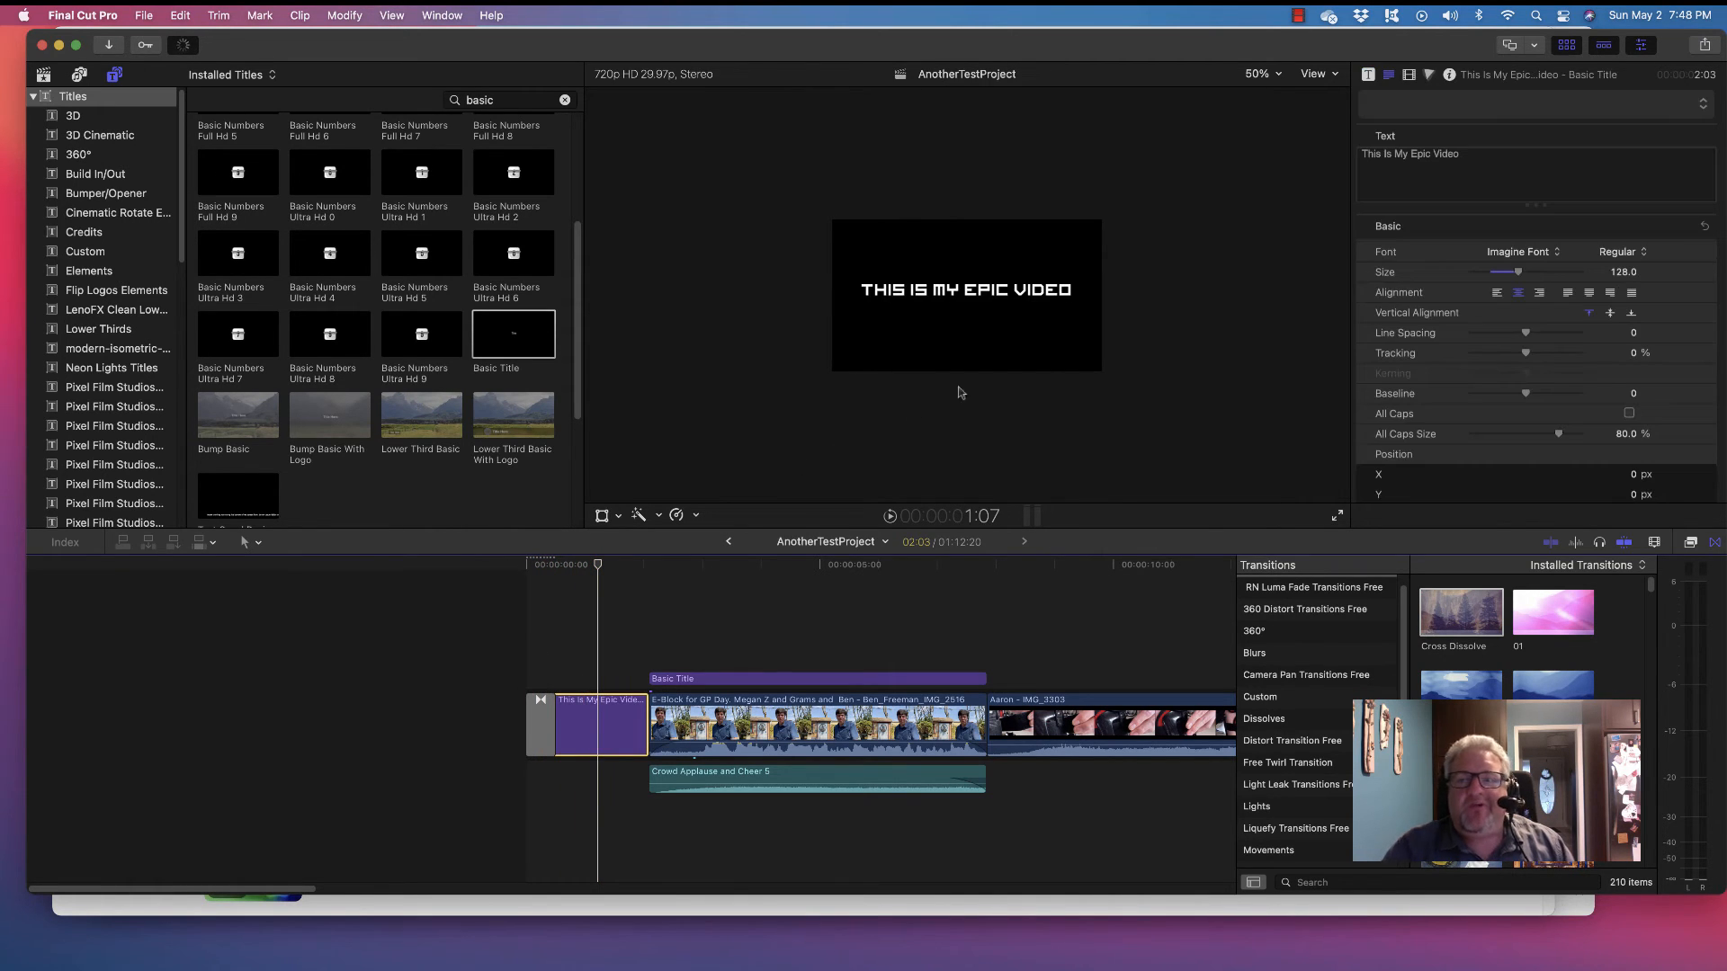
Apply the 2D Styles Heavy preset (Avenir Next Heavy, size 120, All Caps) and scrub to review
click(1555, 108)
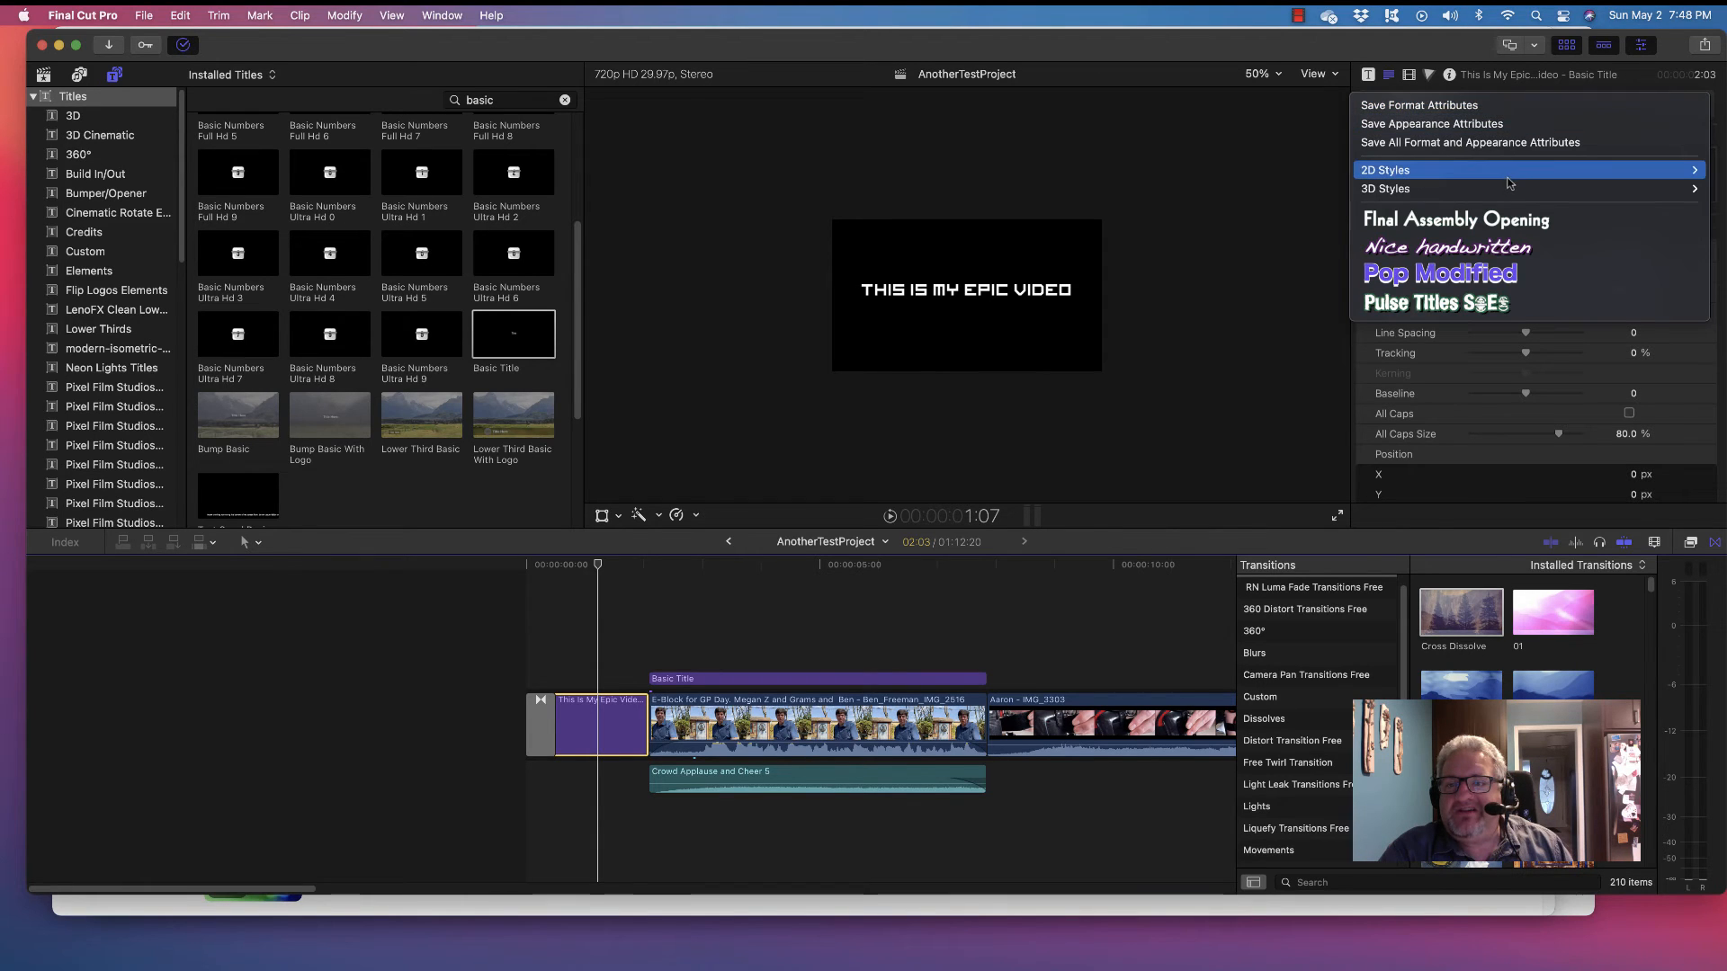
mouse_move(1510, 177)
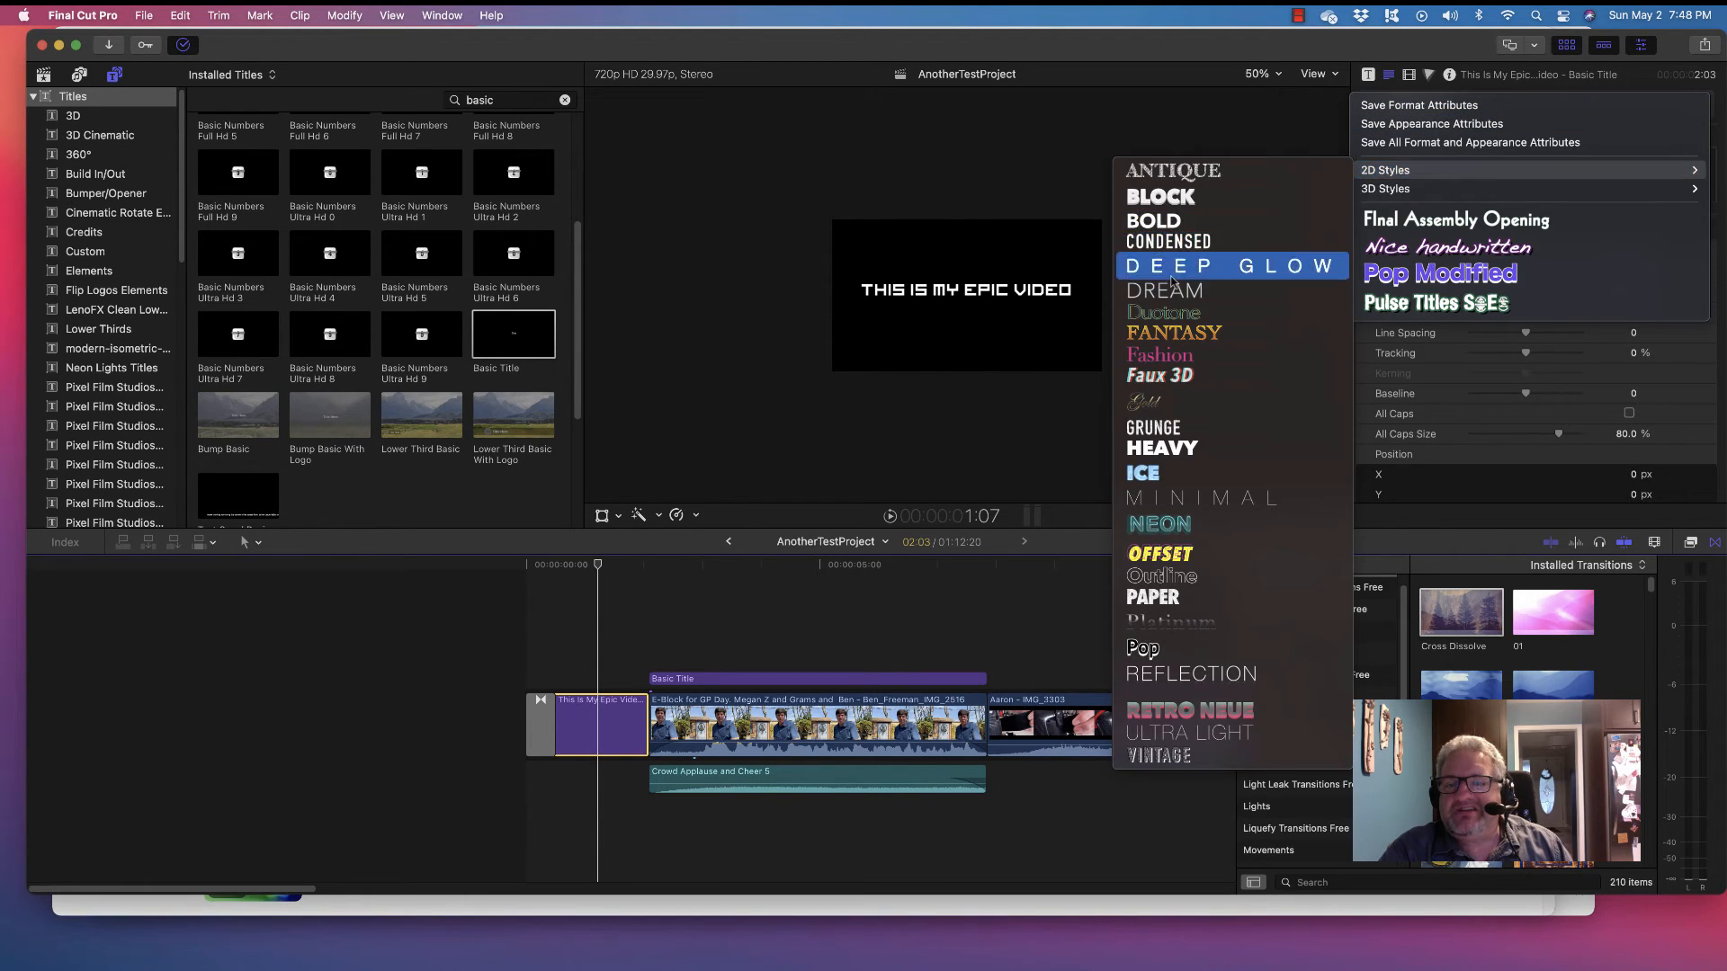
click(1160, 448)
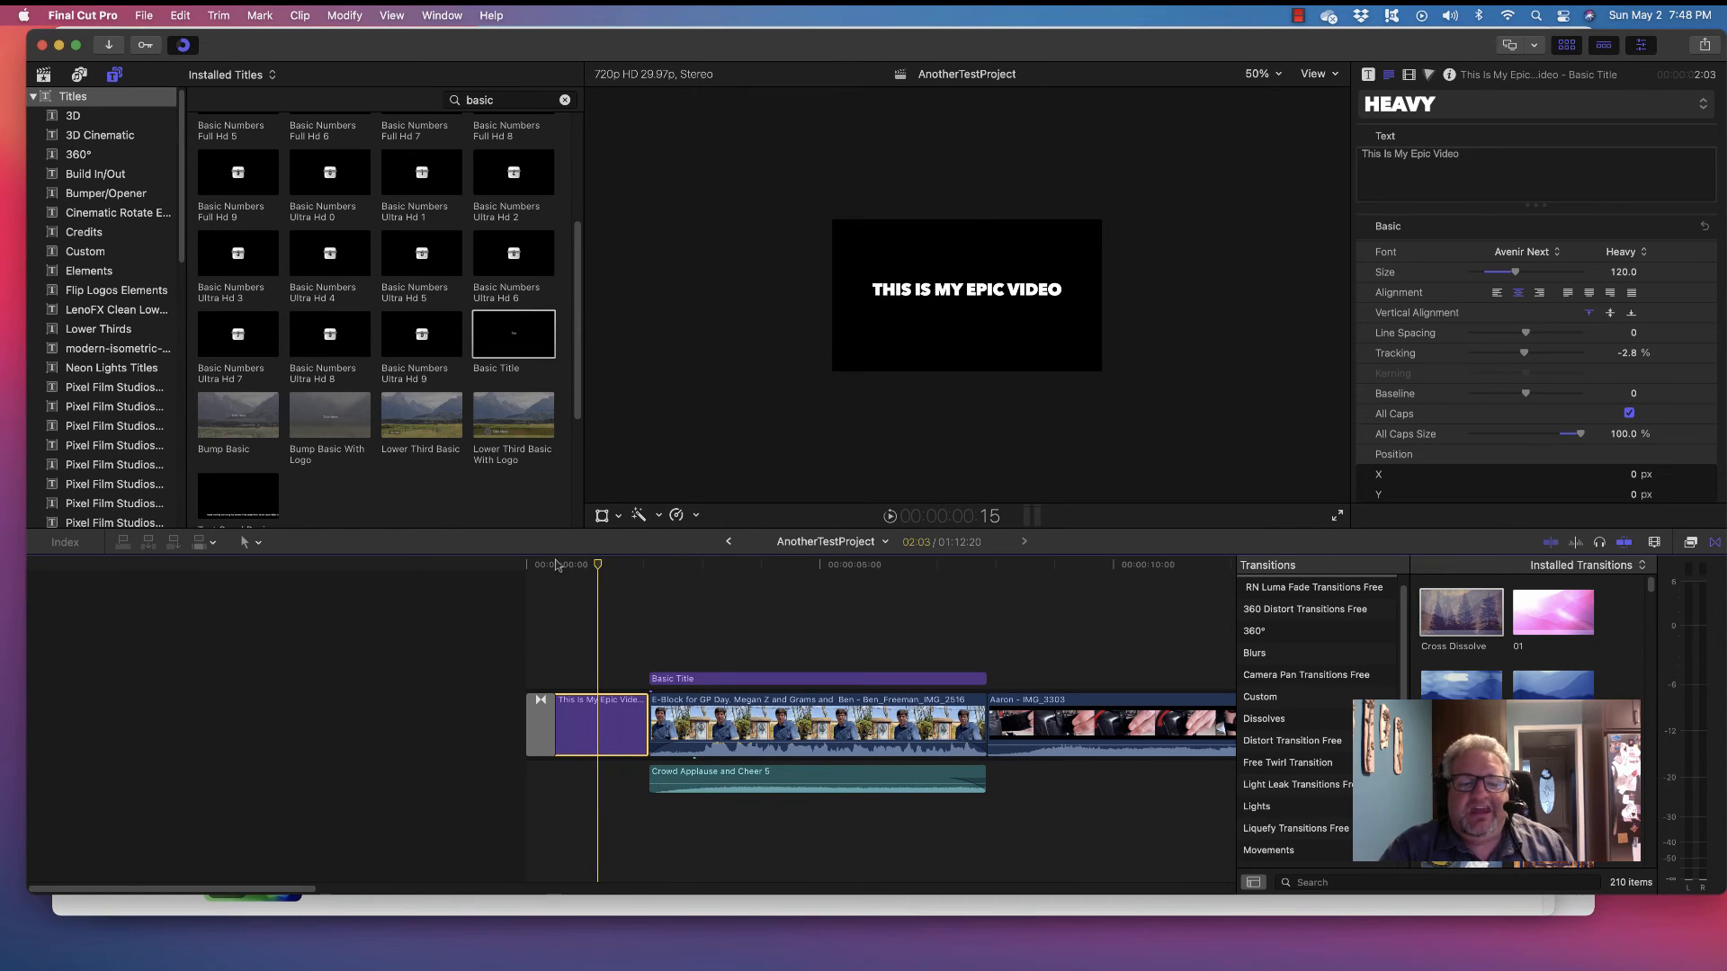
mouse_move(574, 567)
mouse_down()
mouse_move(607, 574)
mouse_move(558, 580)
mouse_move(592, 587)
mouse_up()
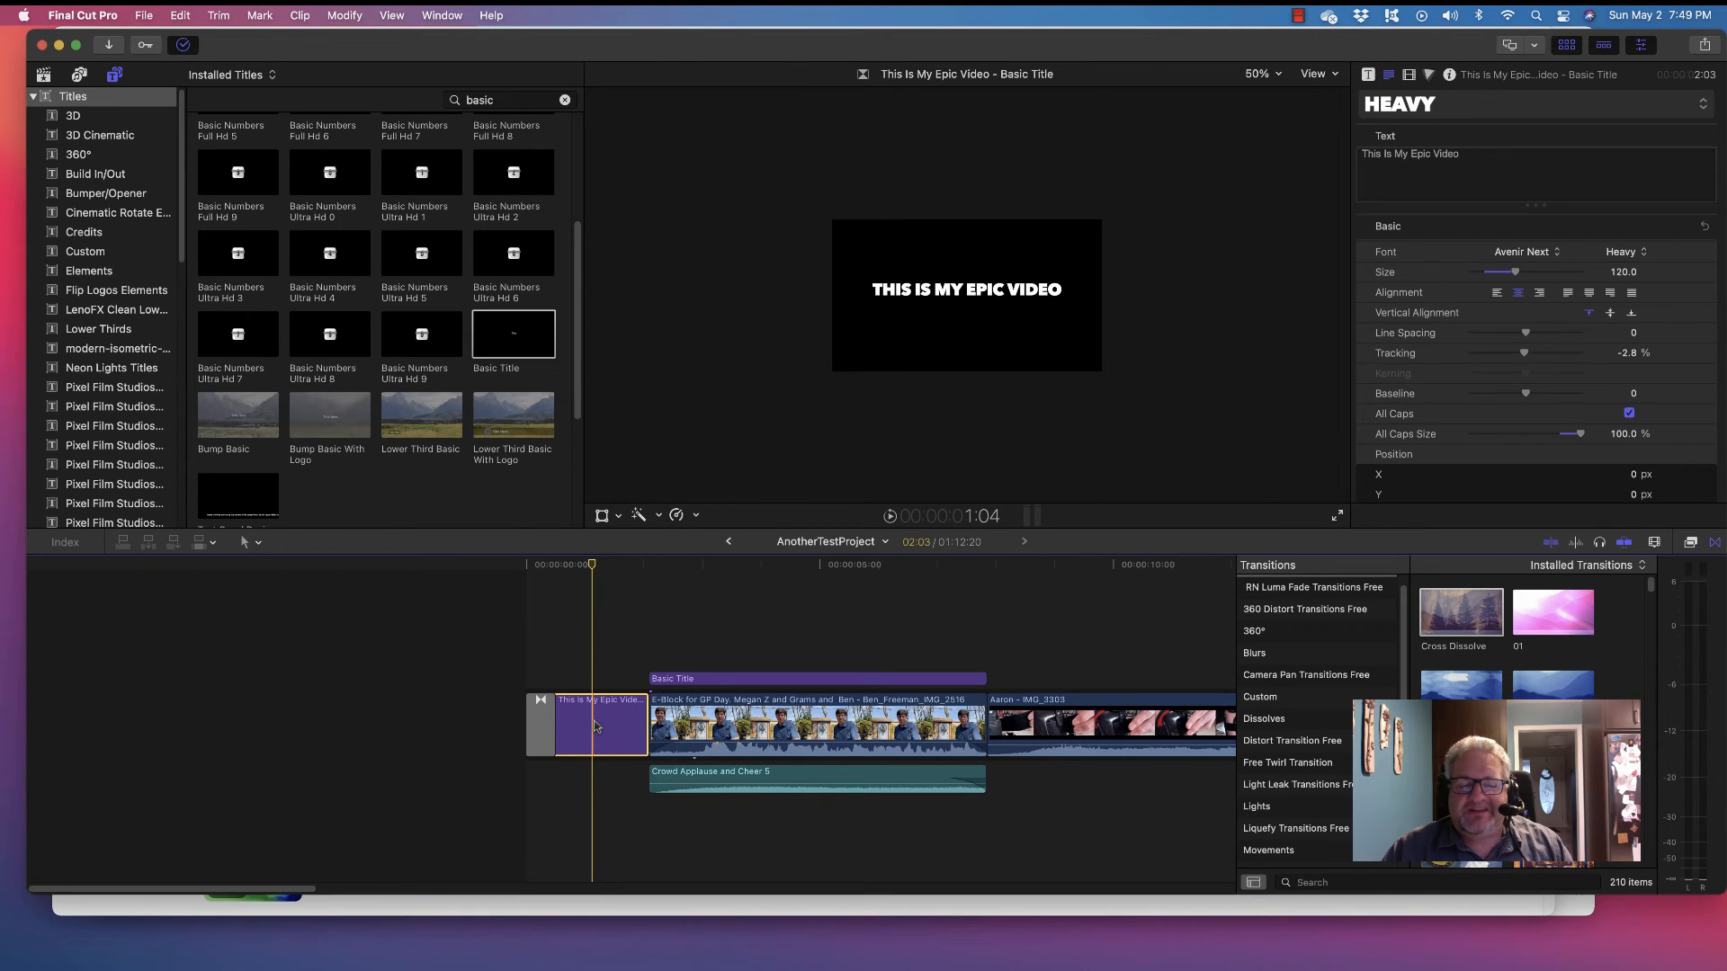
click(641, 575)
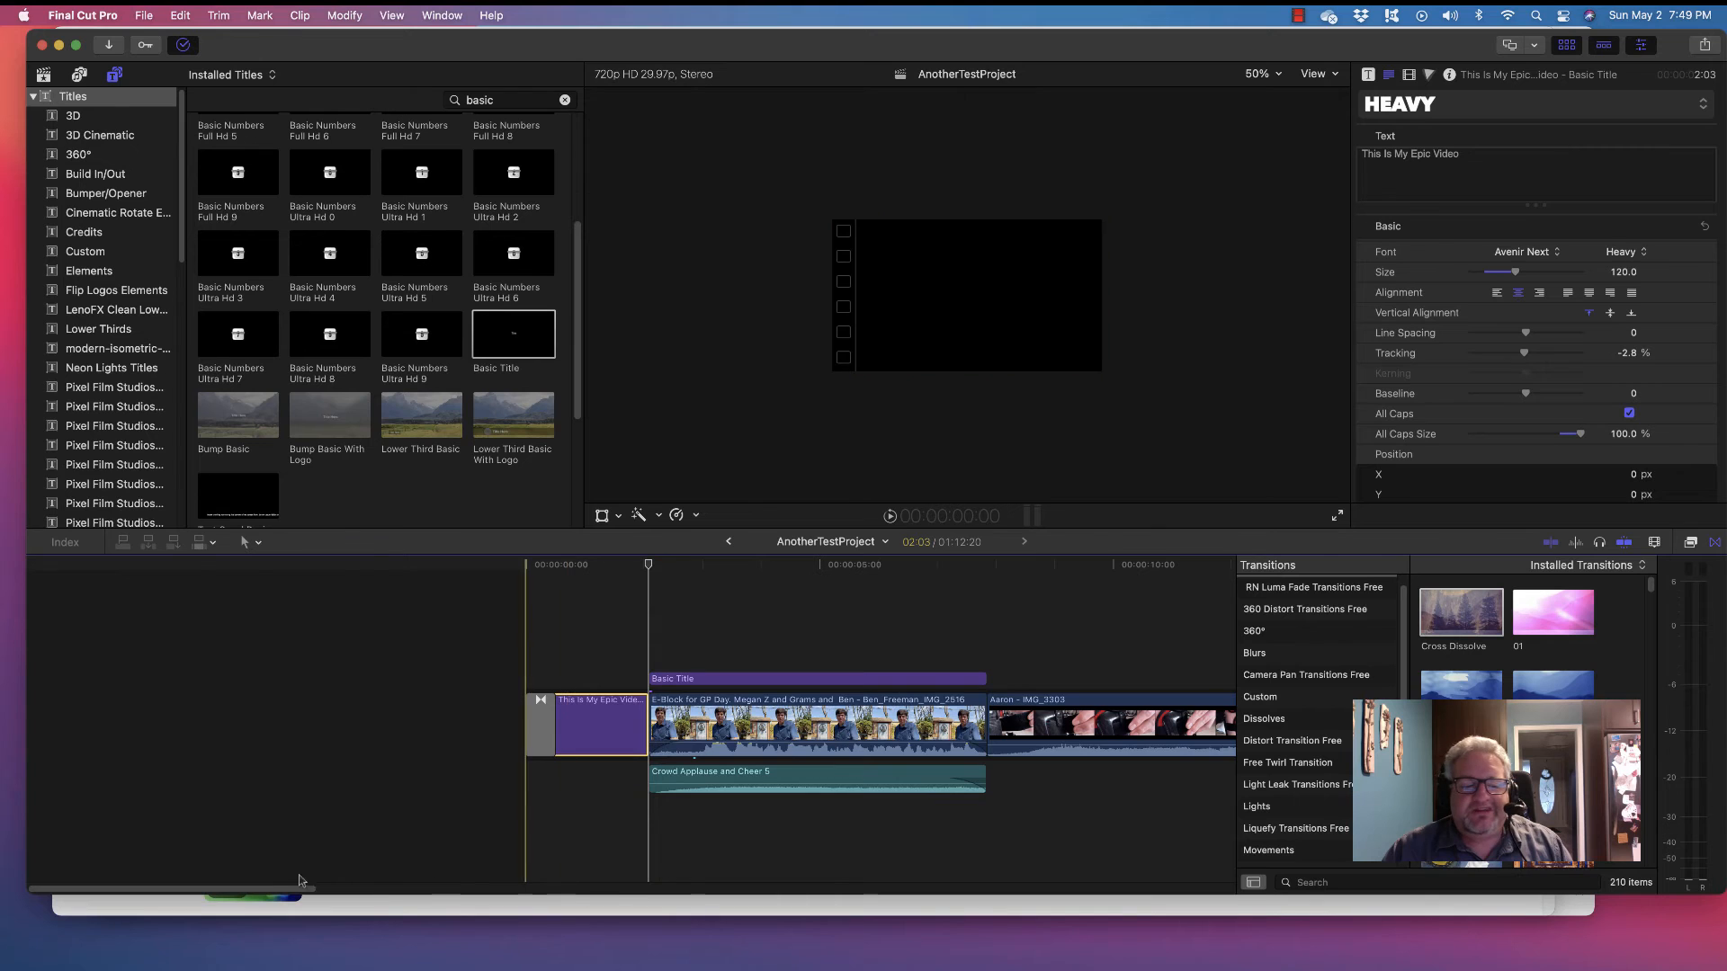
drag(282, 889, 274, 813)
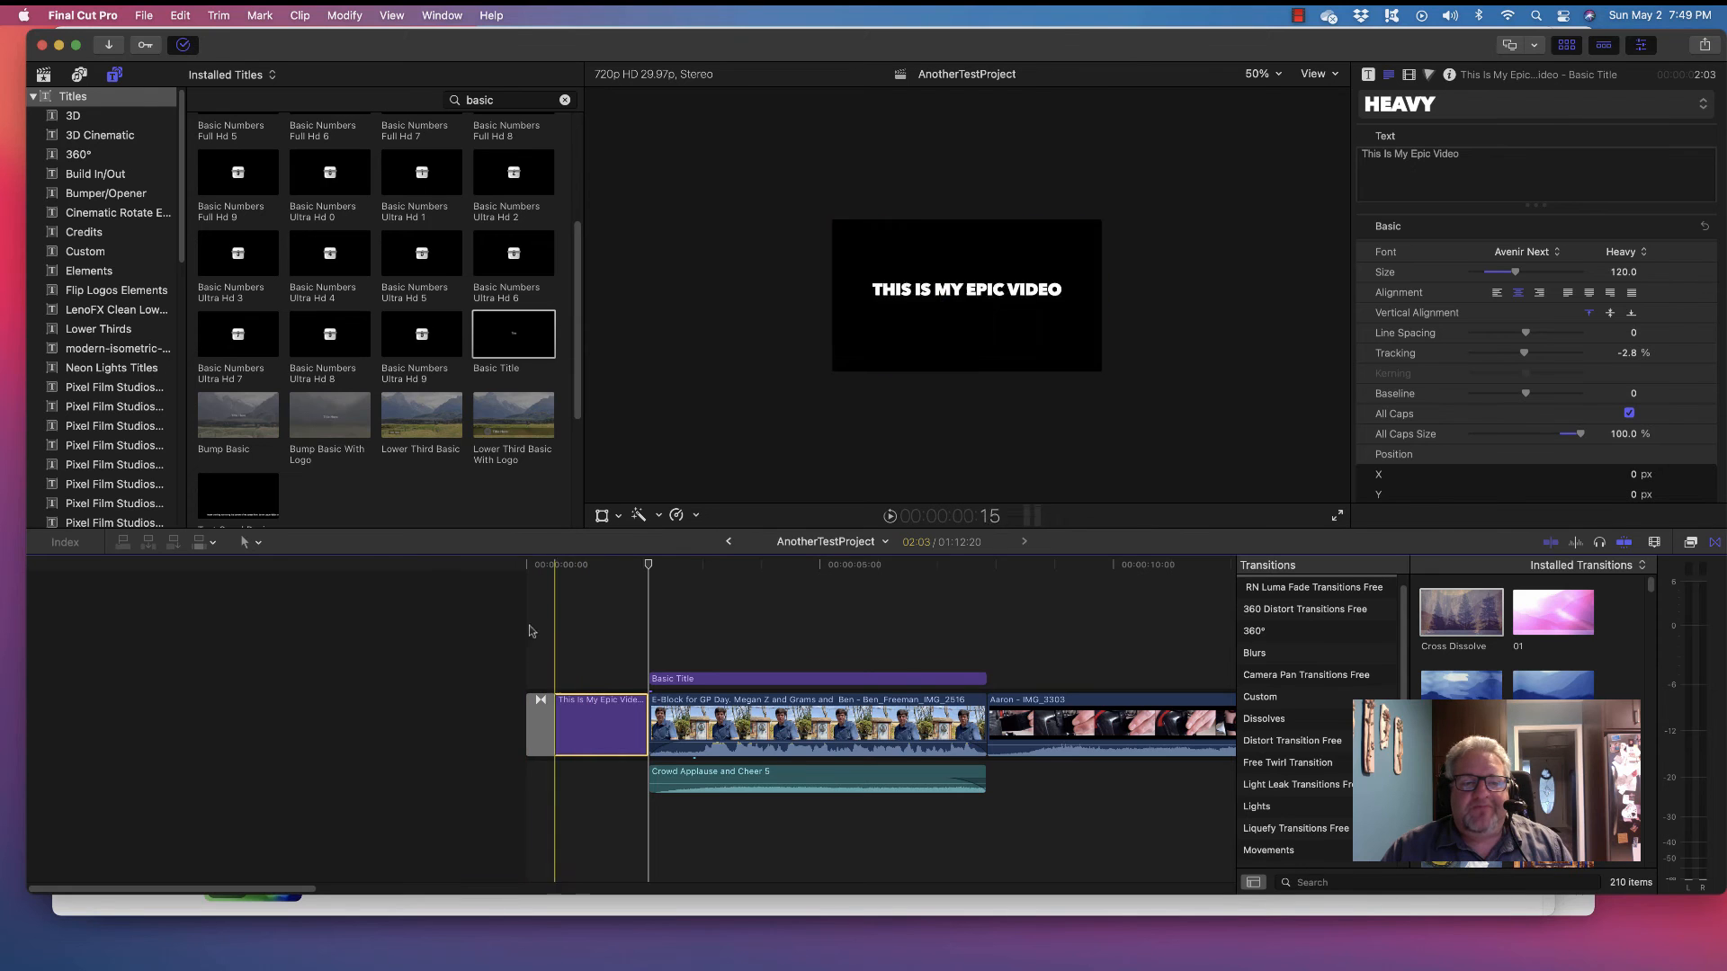
drag(241, 884, 115, 767)
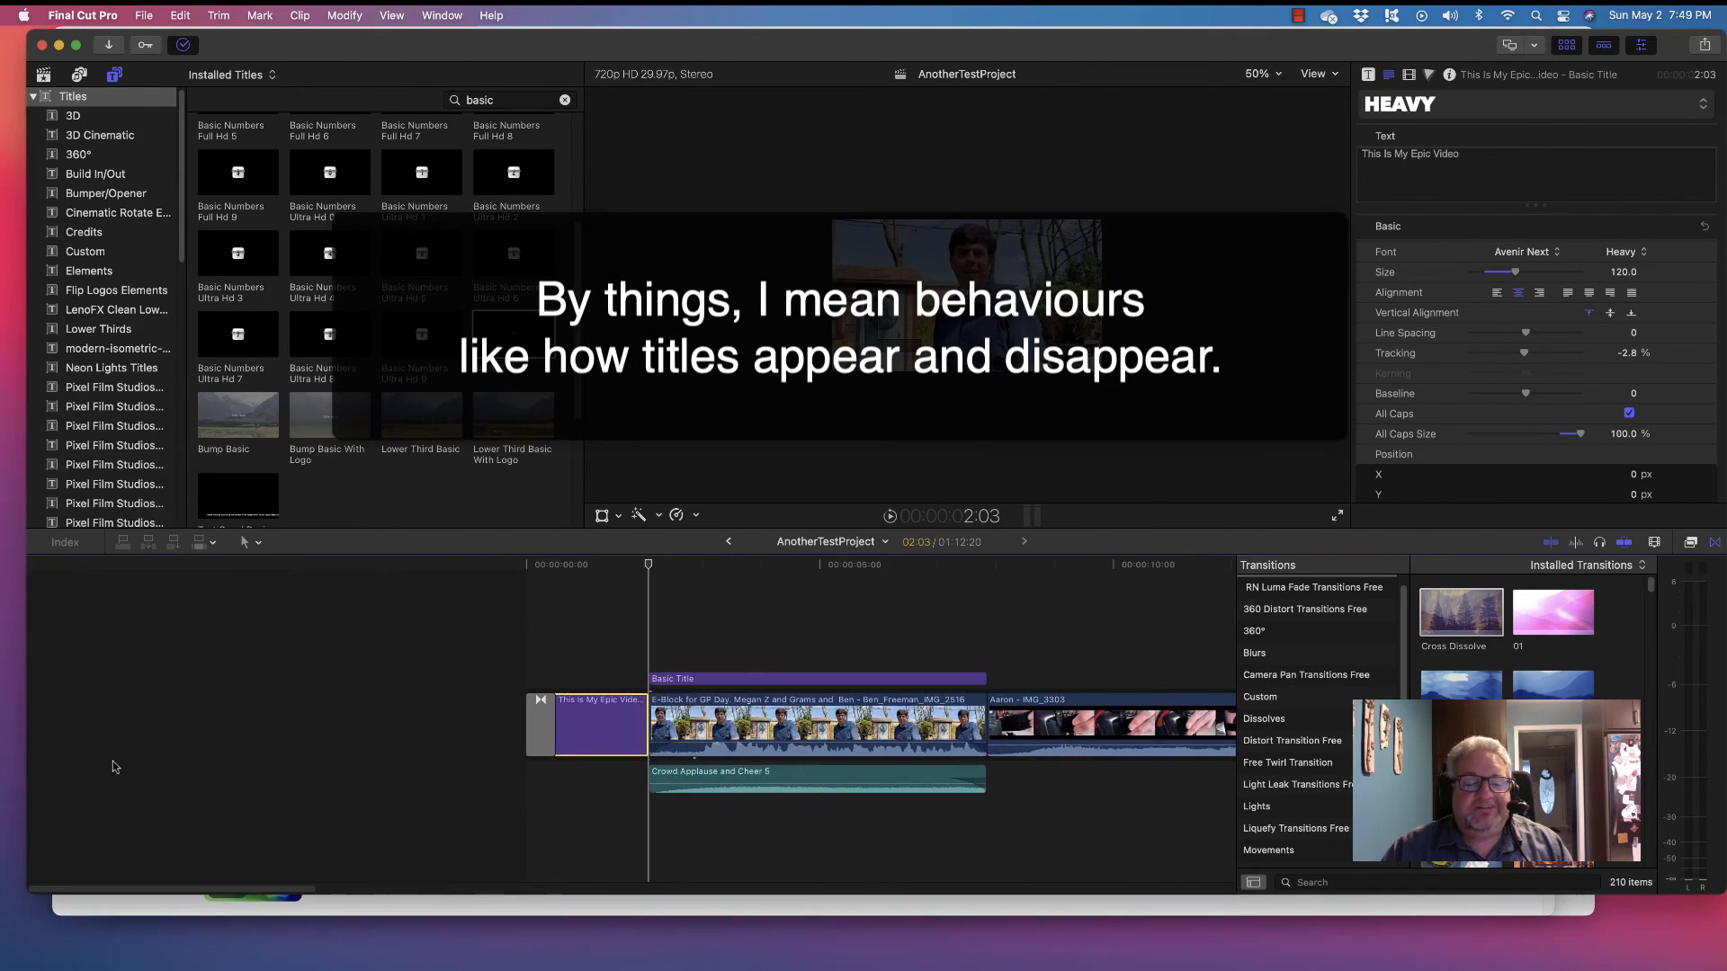
scroll(267, 286, up, 5)
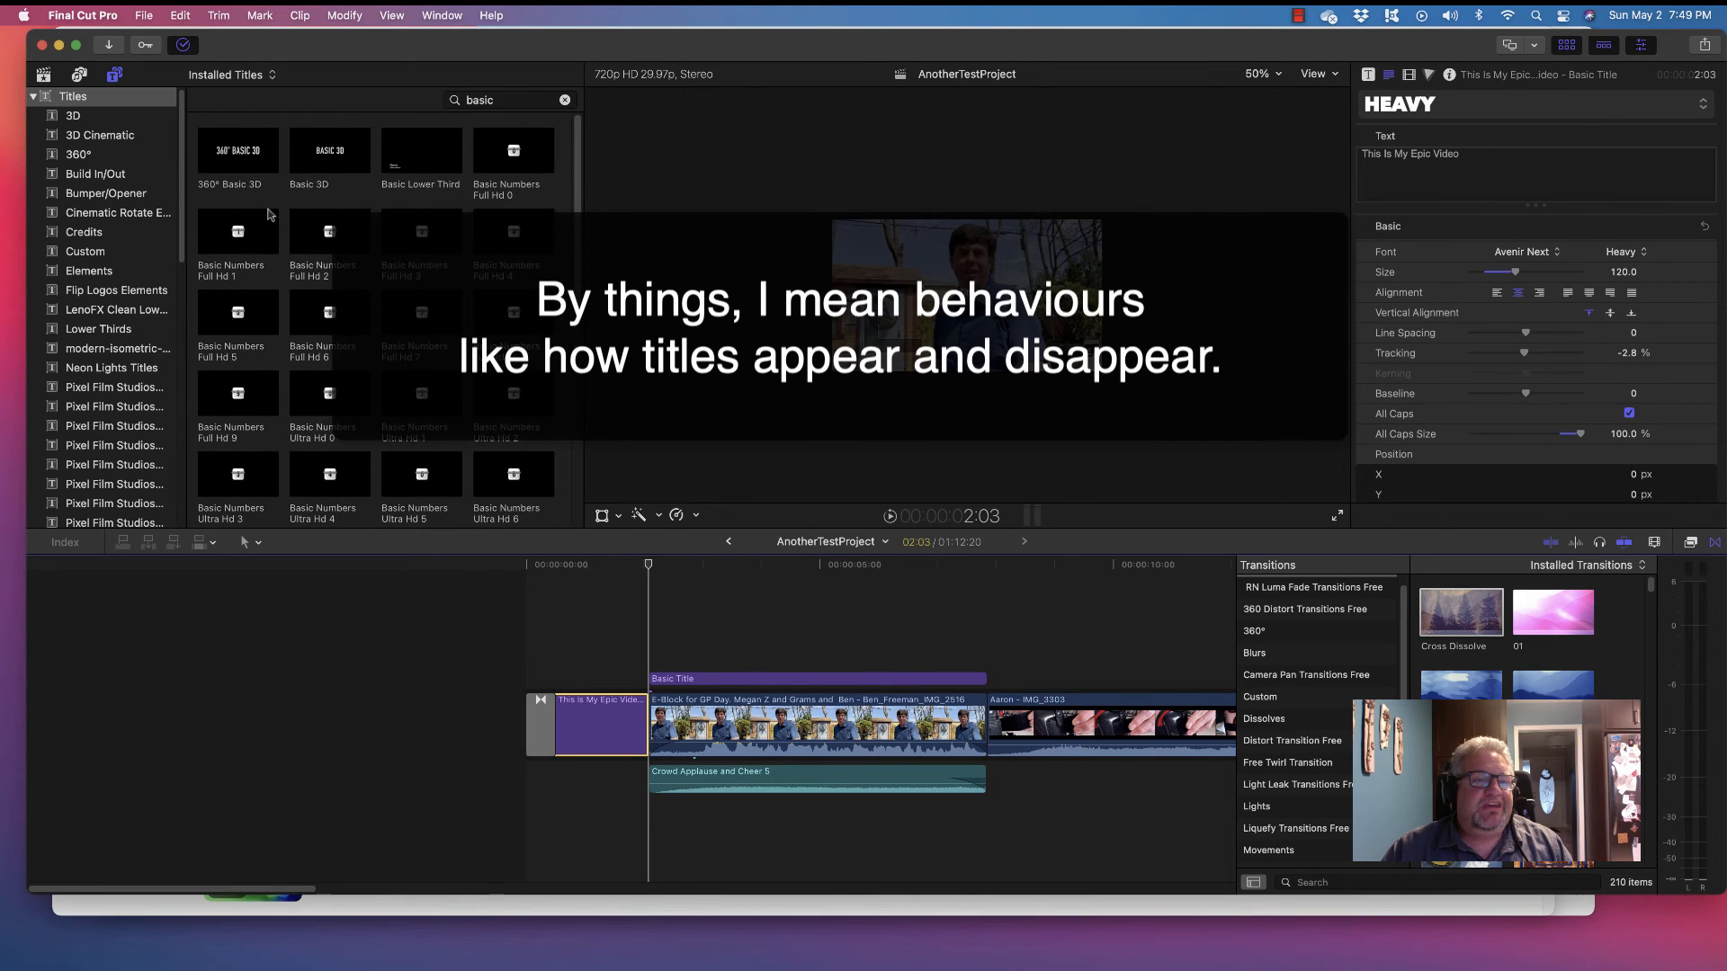
Clear the 'basic' search and place the Build In/Out Assembler title right after the epic title
click(569, 99)
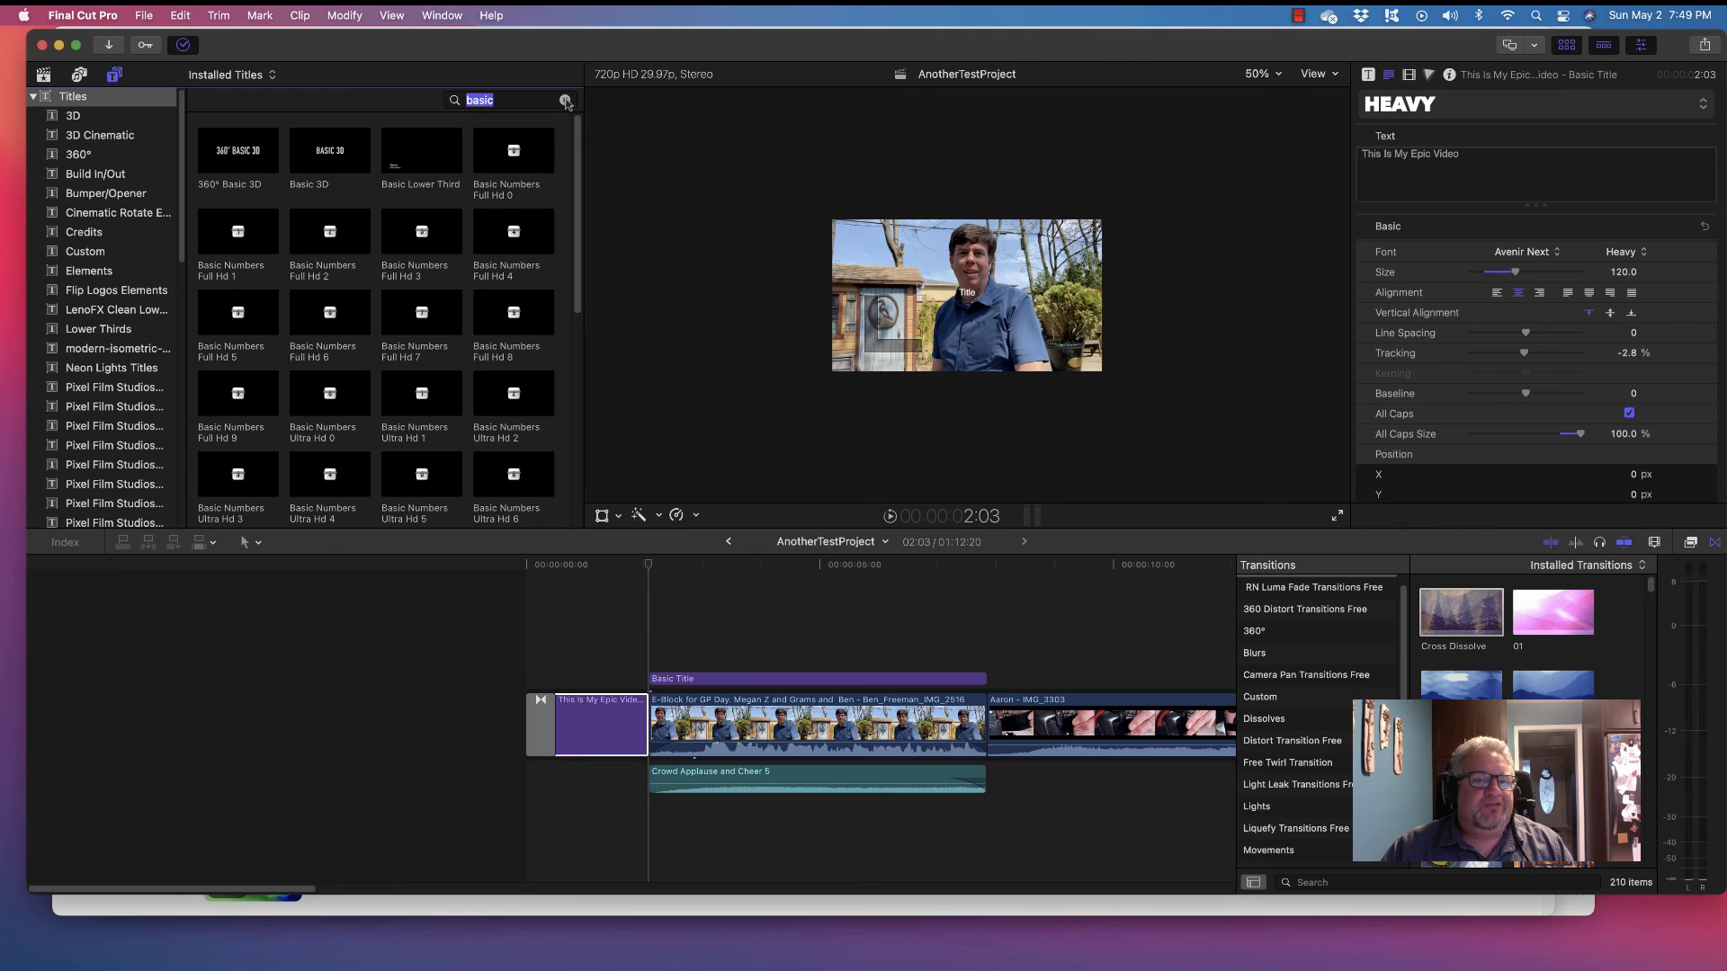
key(BackSpace)
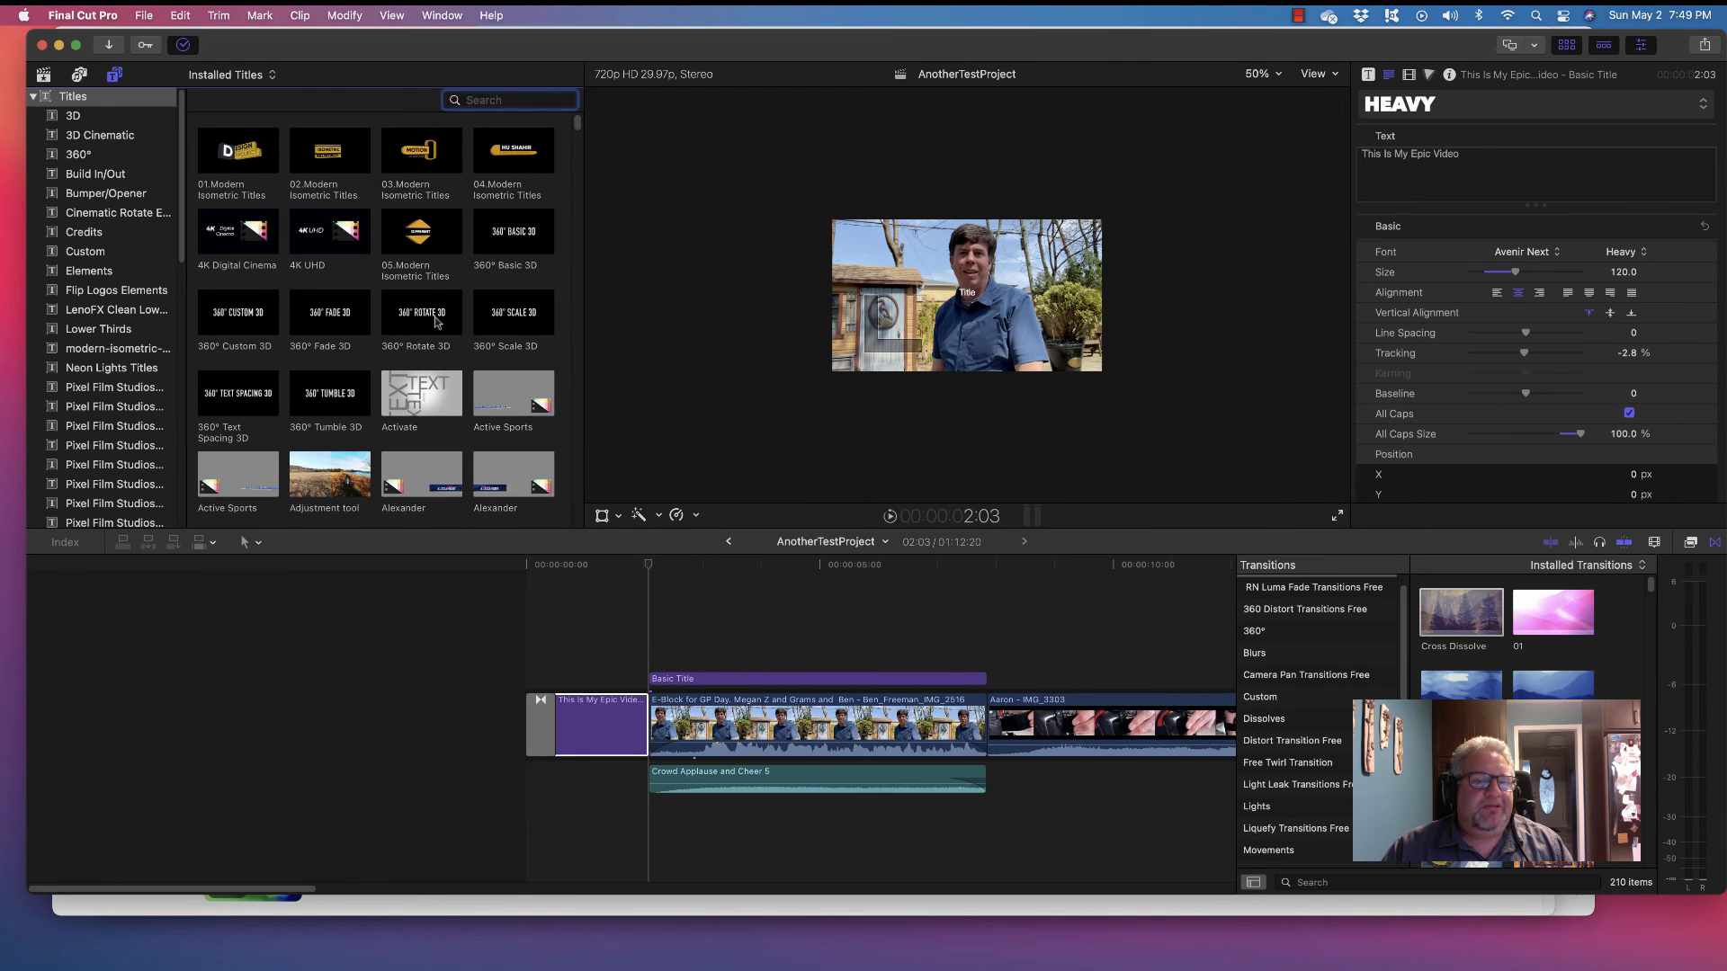
click(101, 176)
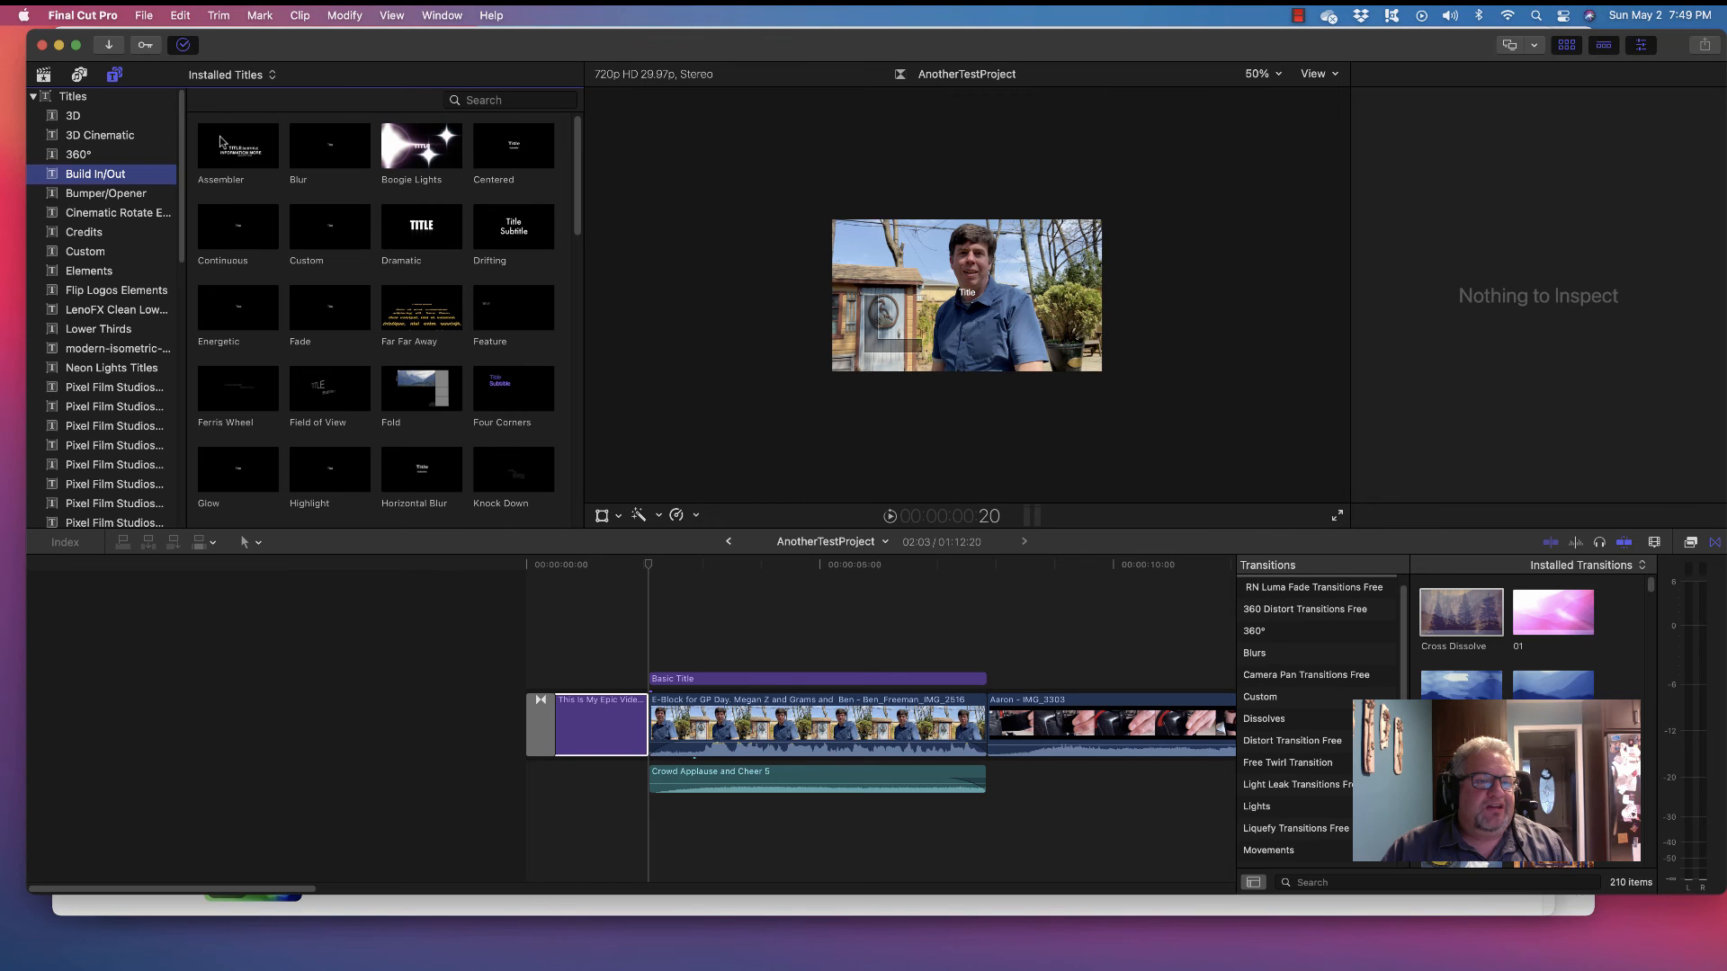
drag(221, 149, 521, 620)
drag(634, 710, 653, 722)
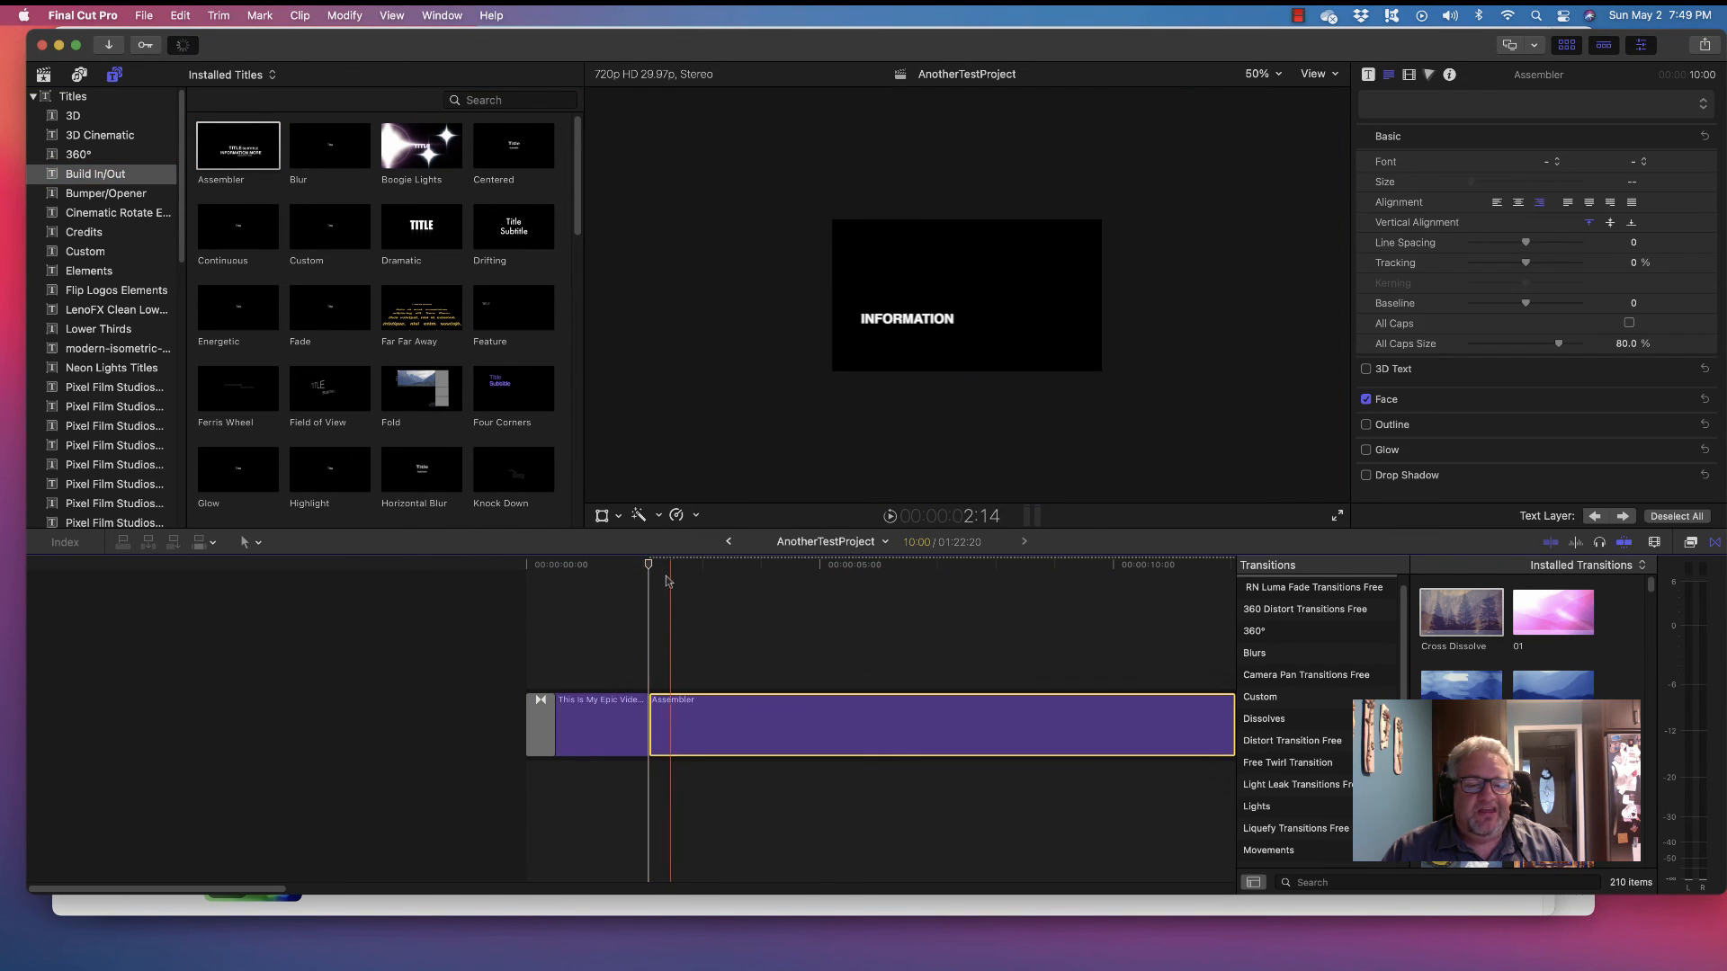
drag(734, 564, 1145, 562)
Turn off the Assembler's Build Out in the Title inspector and shorten the clip
click(1401, 105)
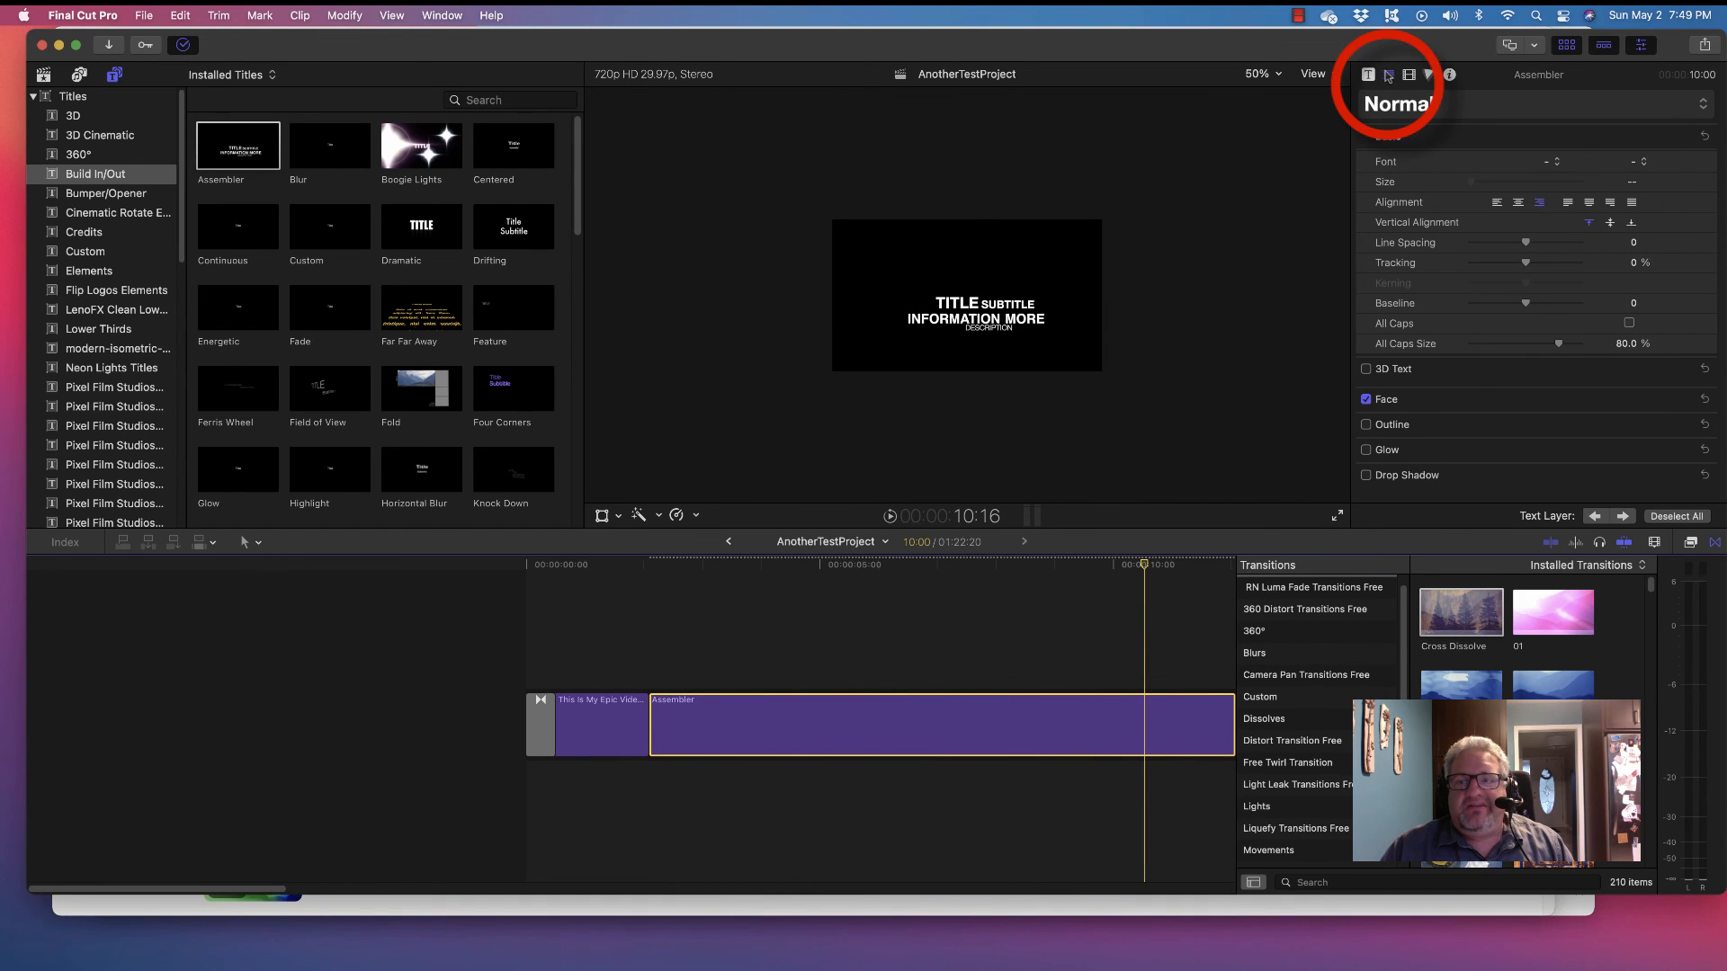
click(1369, 75)
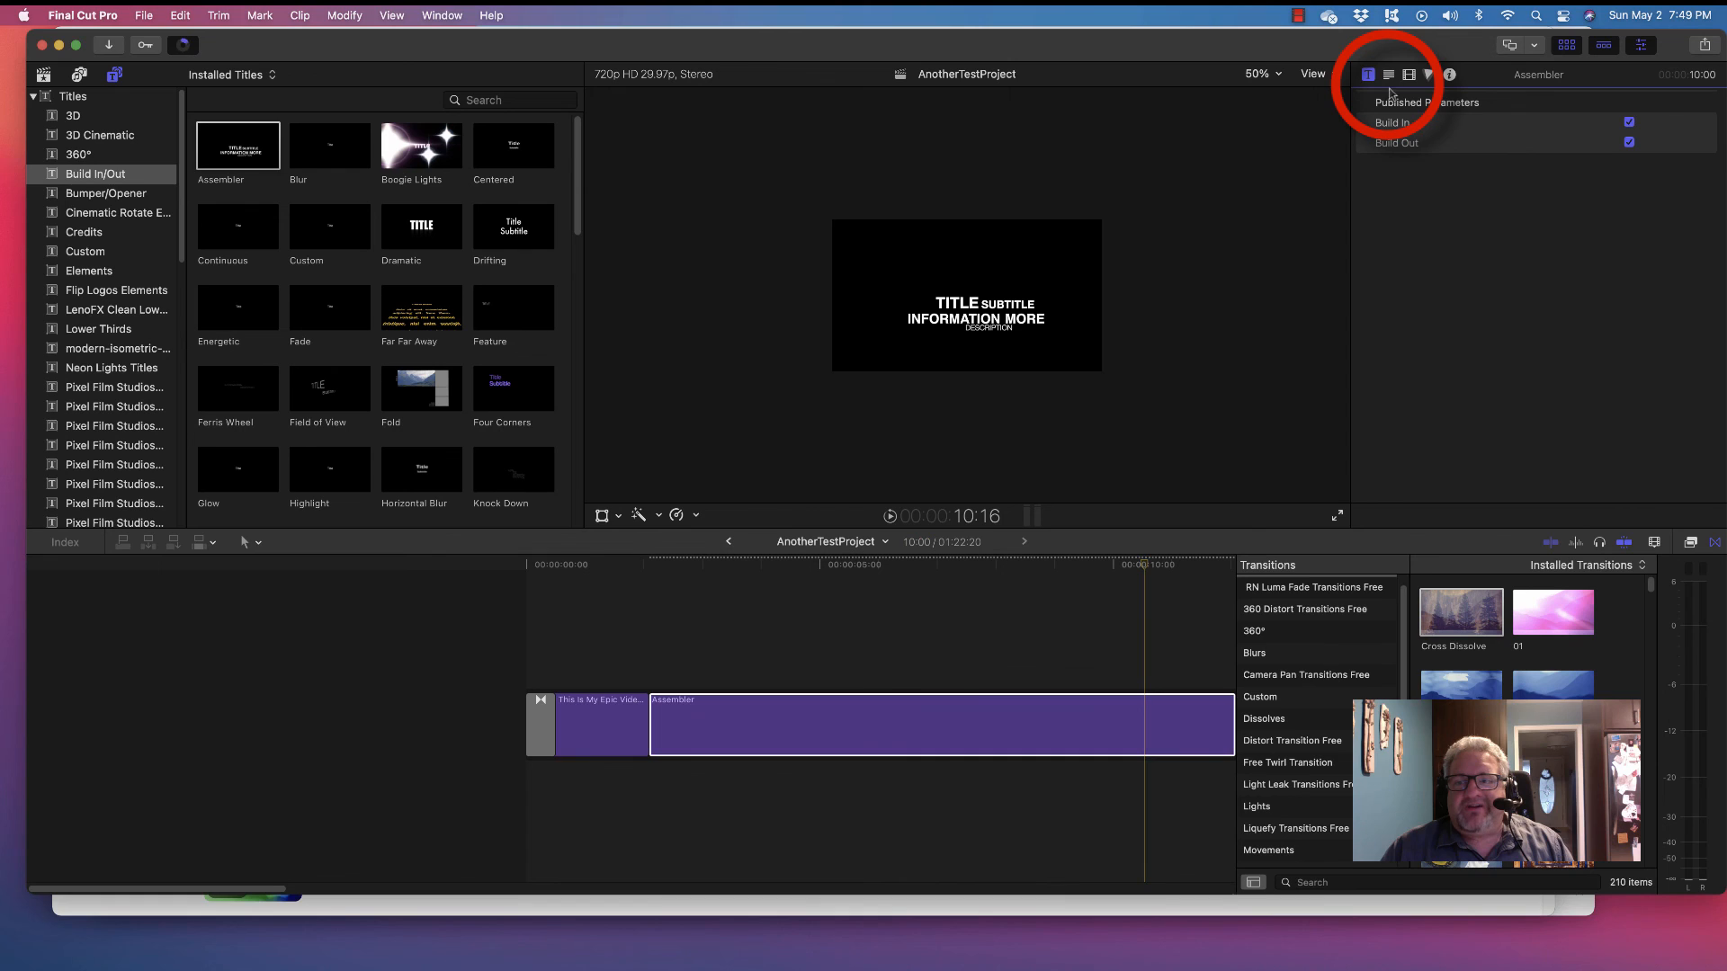
click(1629, 142)
click(932, 709)
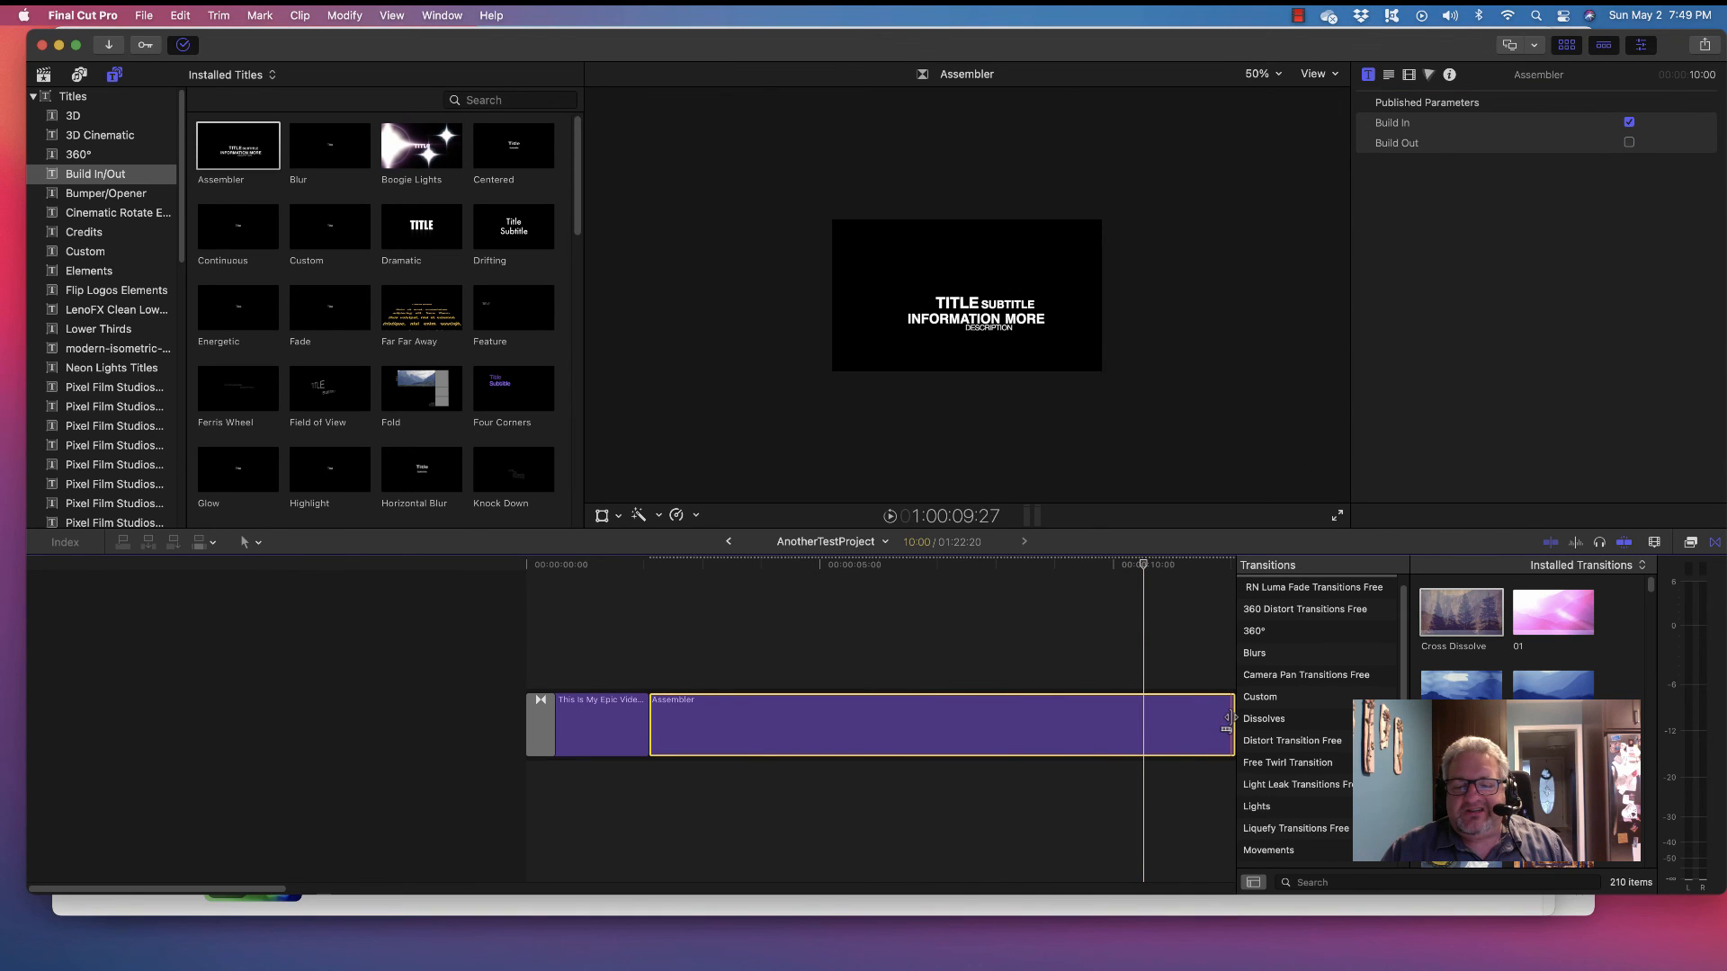
drag(1227, 727, 759, 727)
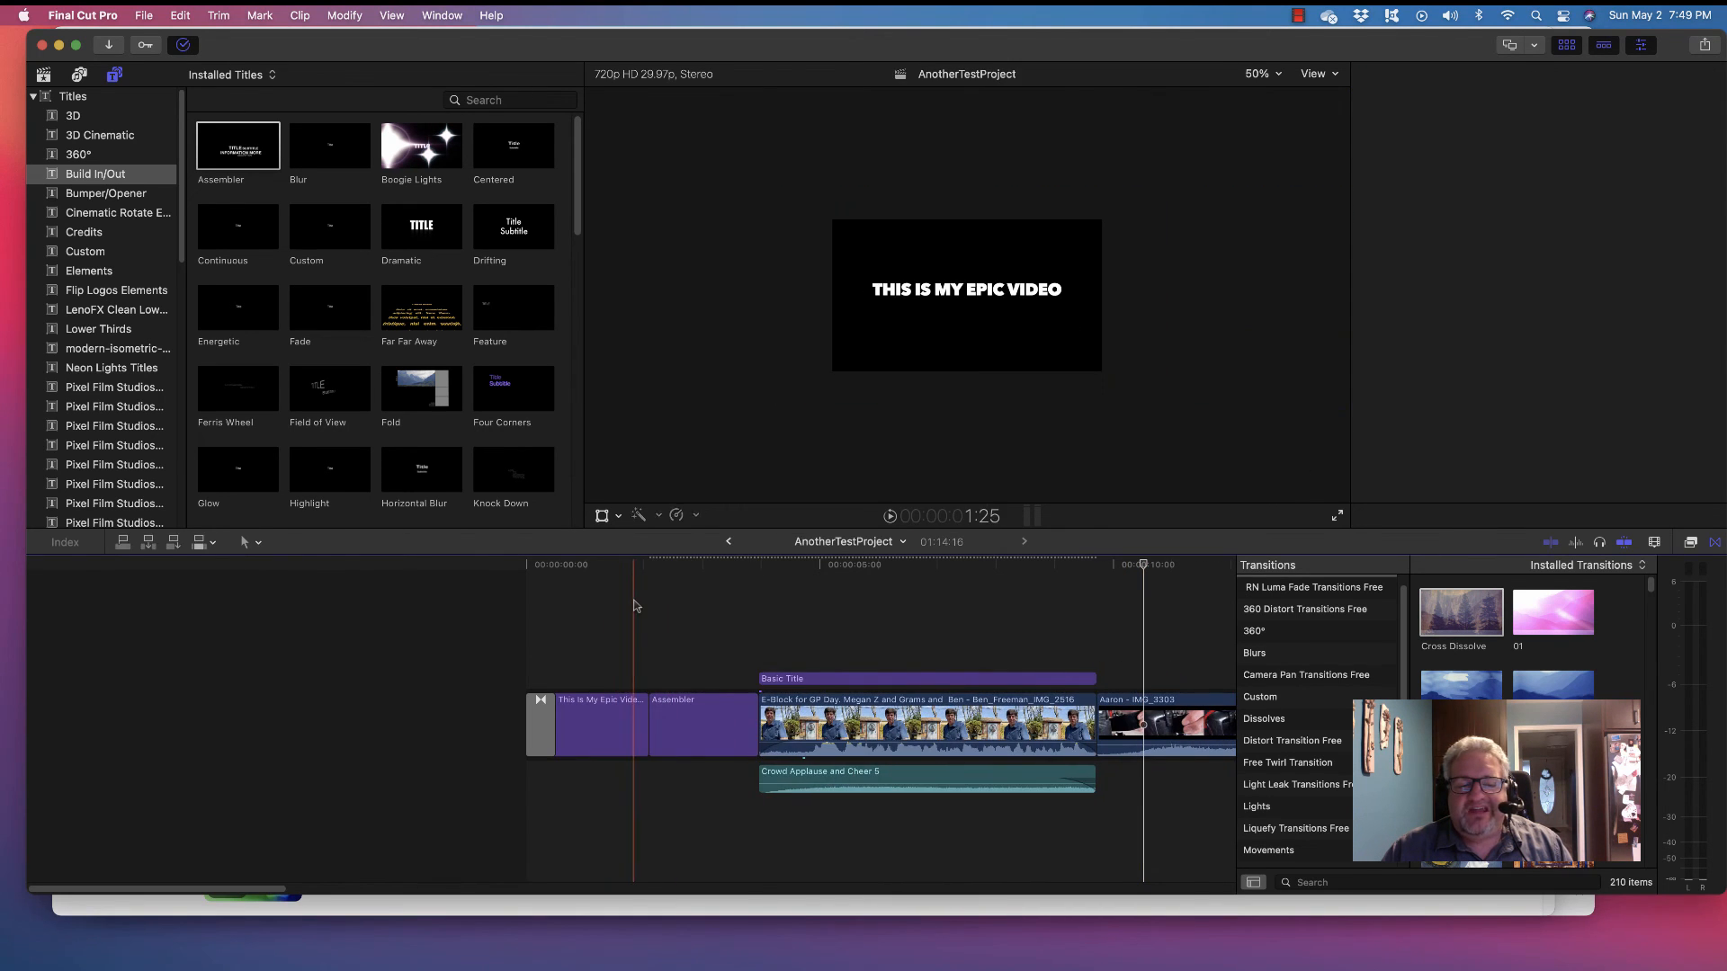
click(634, 606)
key(space)
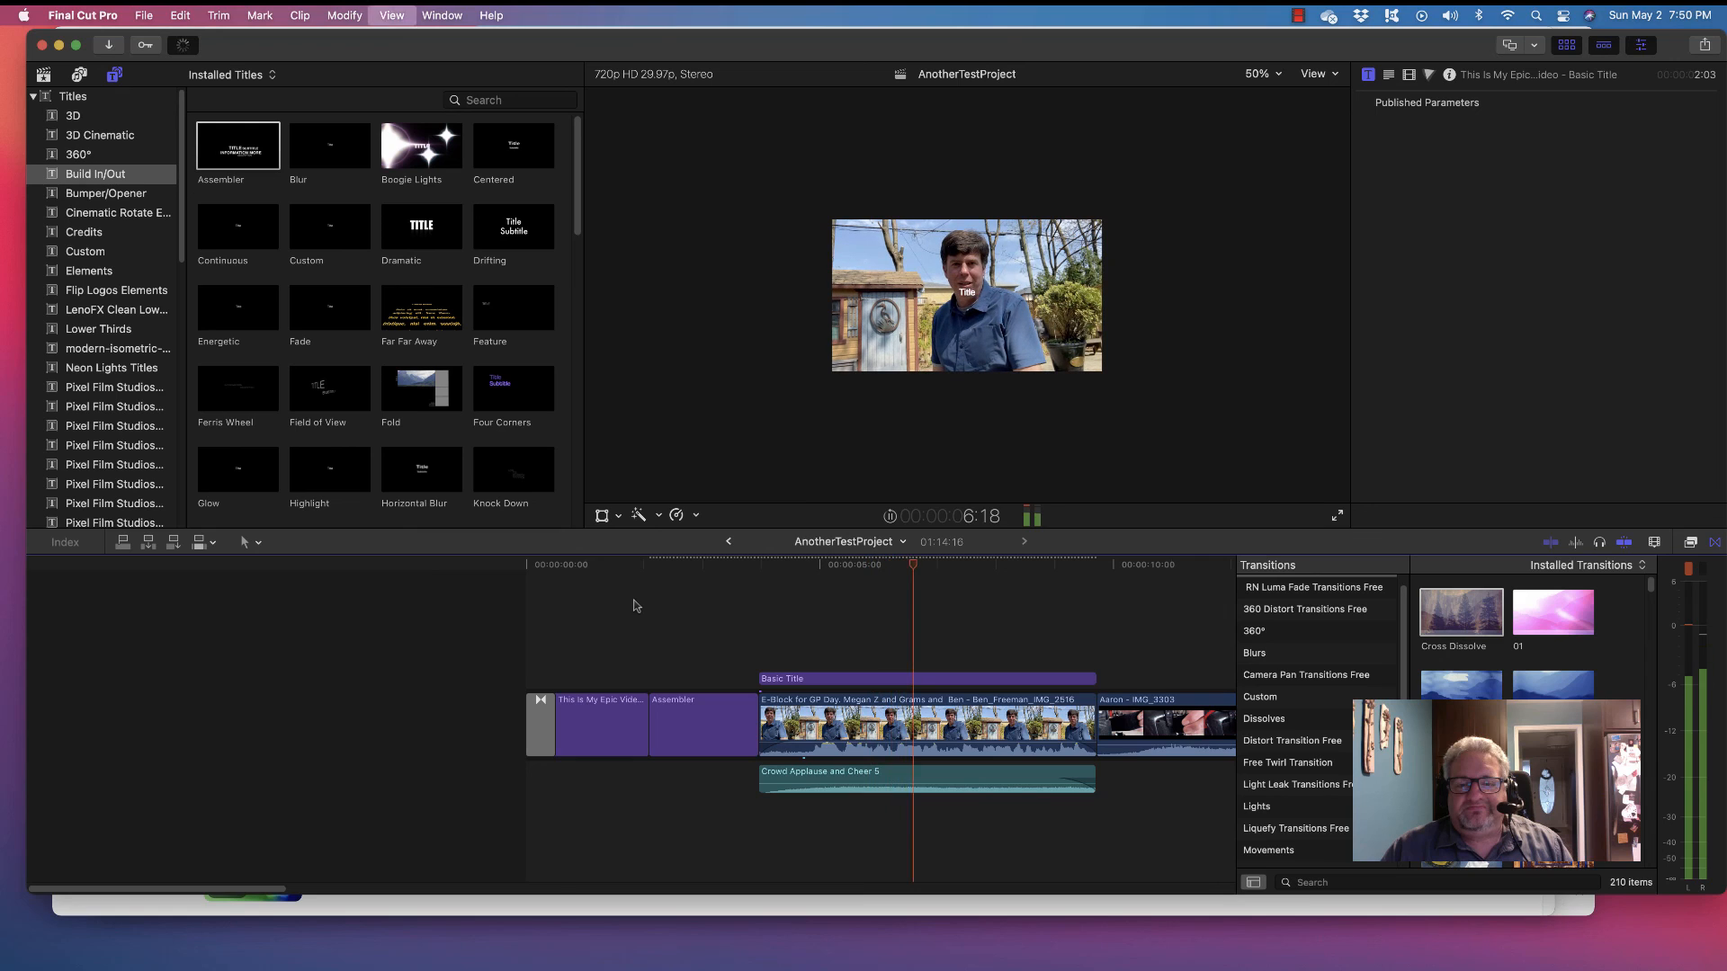
key(space)
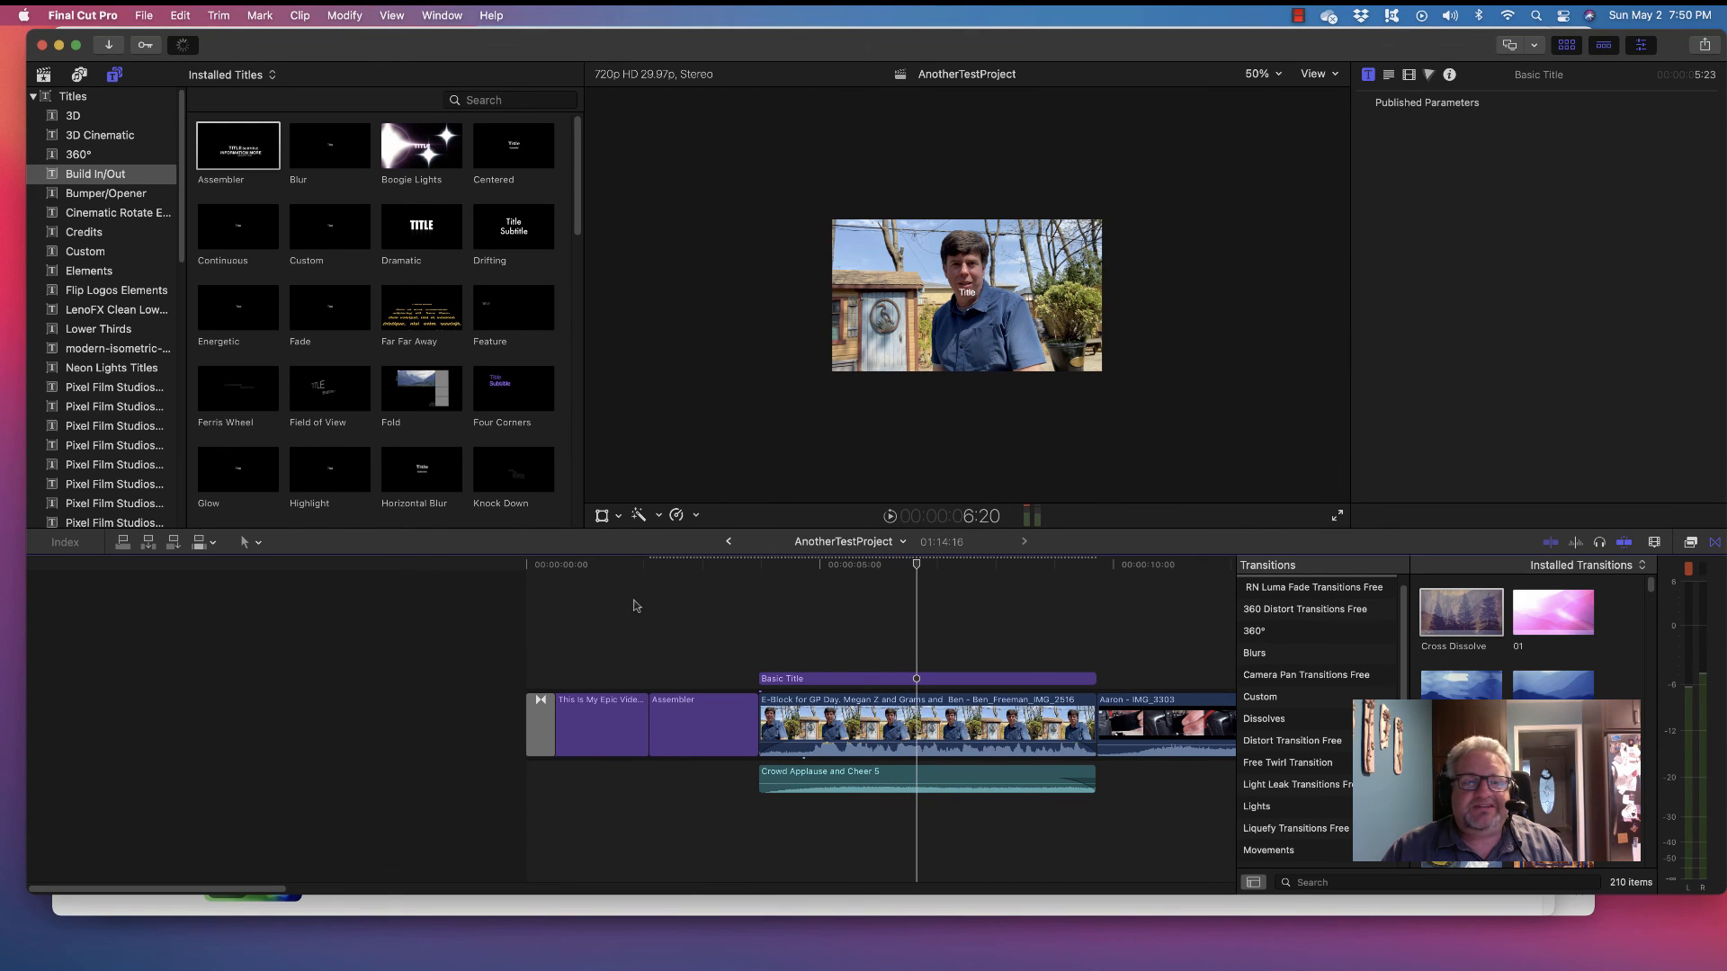